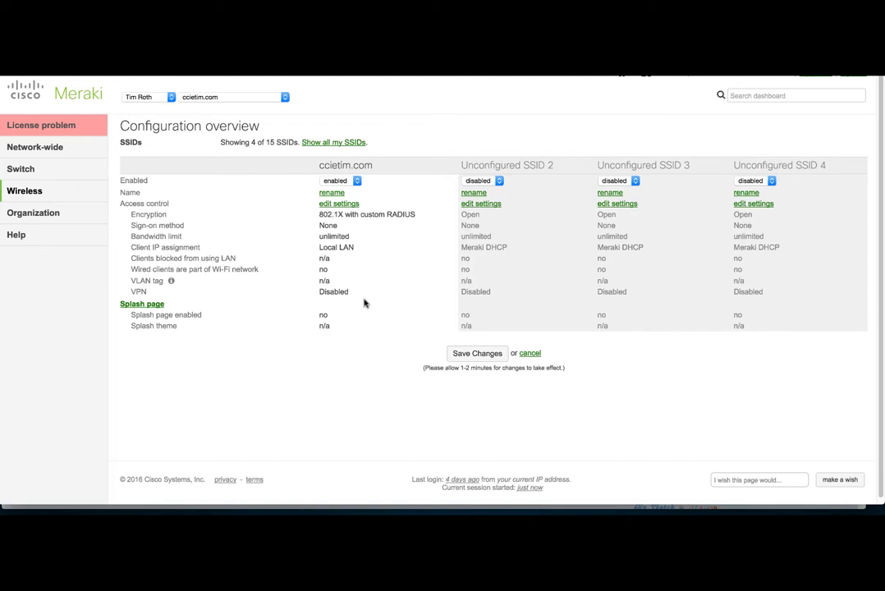
Keep the ccietim.com SSID's access control on WPA2-Enterprise with my RADIUS server
{"action": "mouse_move", "coordinate": [43, 192]}
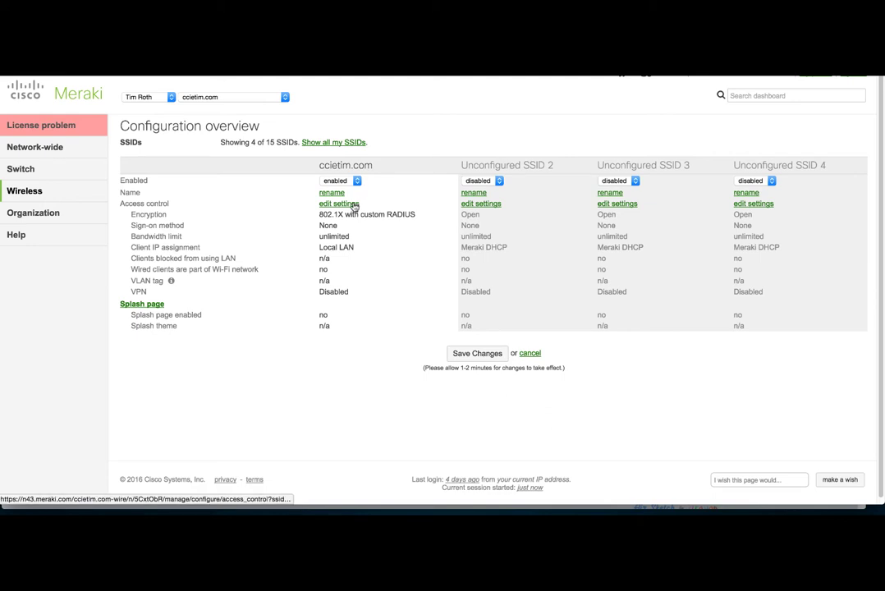
{"action": "left_click", "coordinate": [353, 205]}
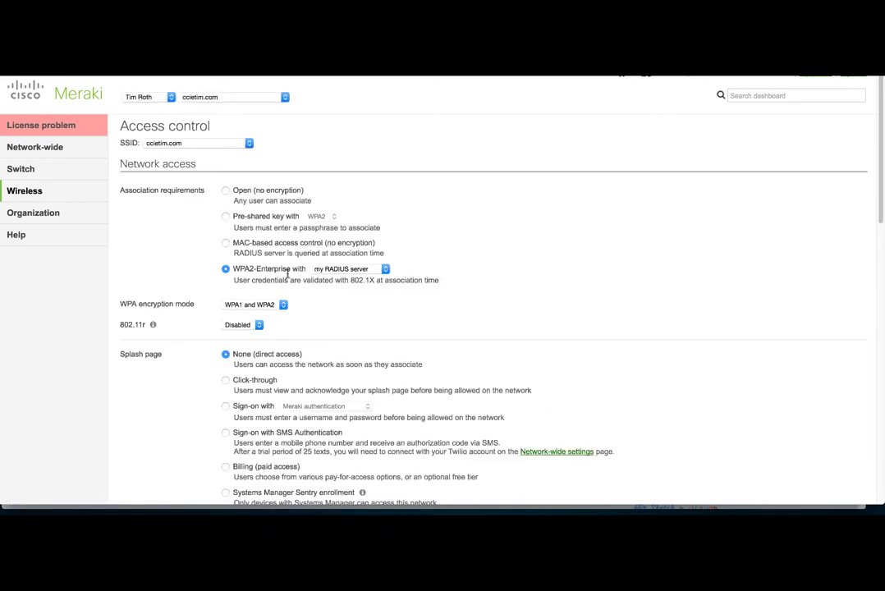
{"action": "left_click", "coordinate": [341, 270]}
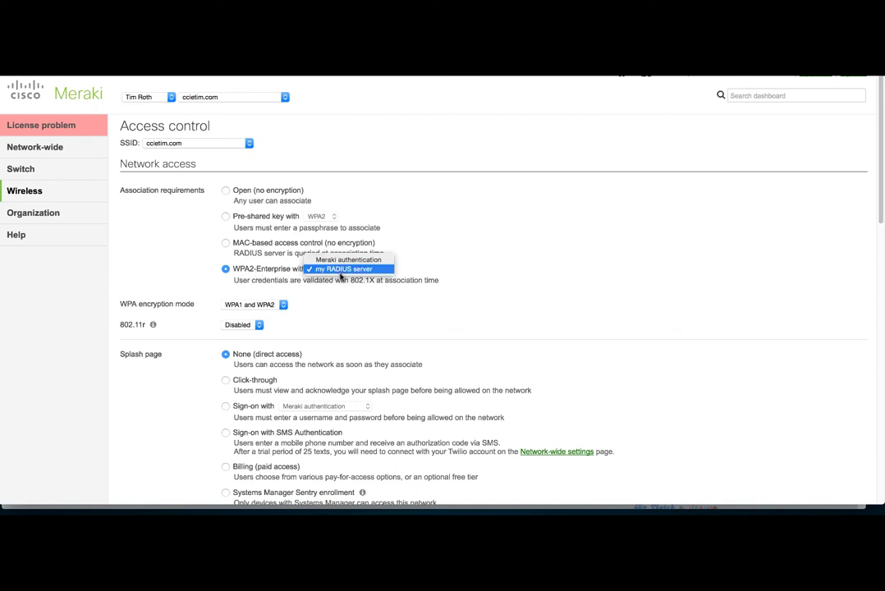
{"action": "left_click", "coordinate": [343, 269]}
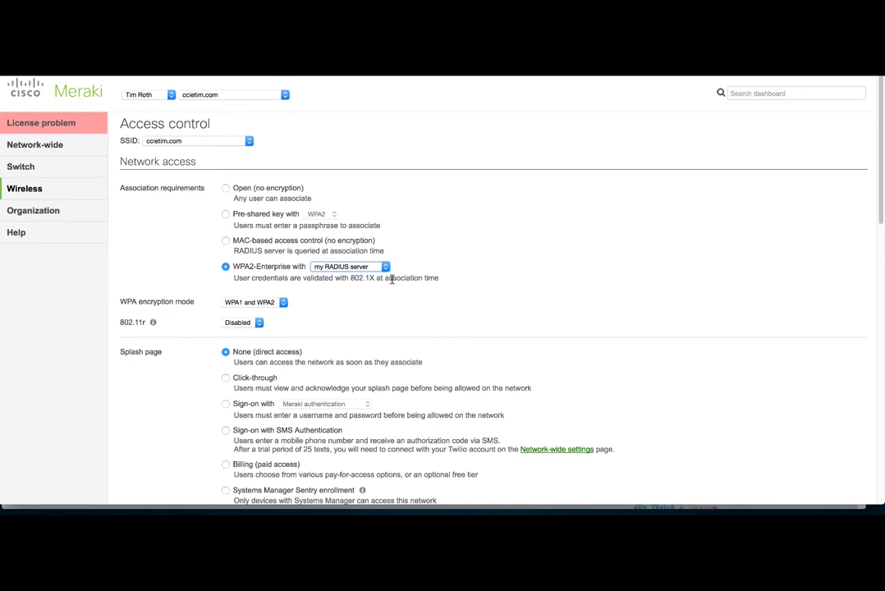
{"action": "scroll", "coordinate": [390, 281], "scroll_direction": "down", "scroll_amount": 5}
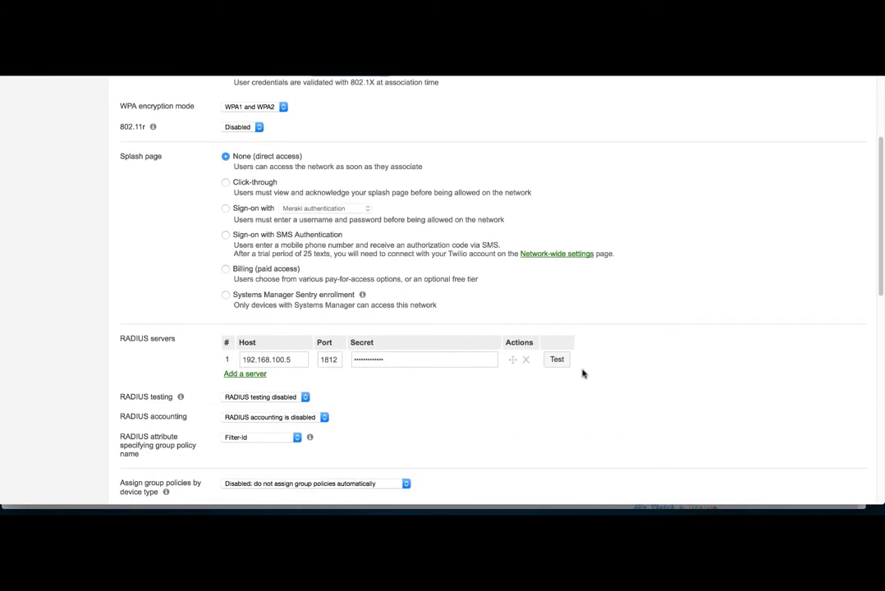
Replace the old RADIUS server with 192.168.100.5, port 1812, and its shared secret
{"action": "left_click", "coordinate": [524, 360]}
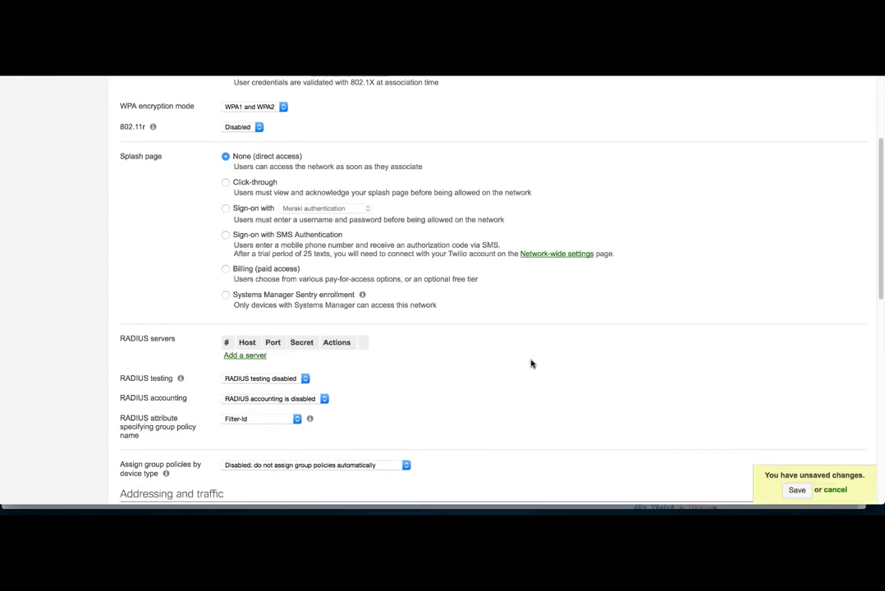
{"action": "left_click", "coordinate": [237, 355]}
{"action": "type", "text": "192.1"}
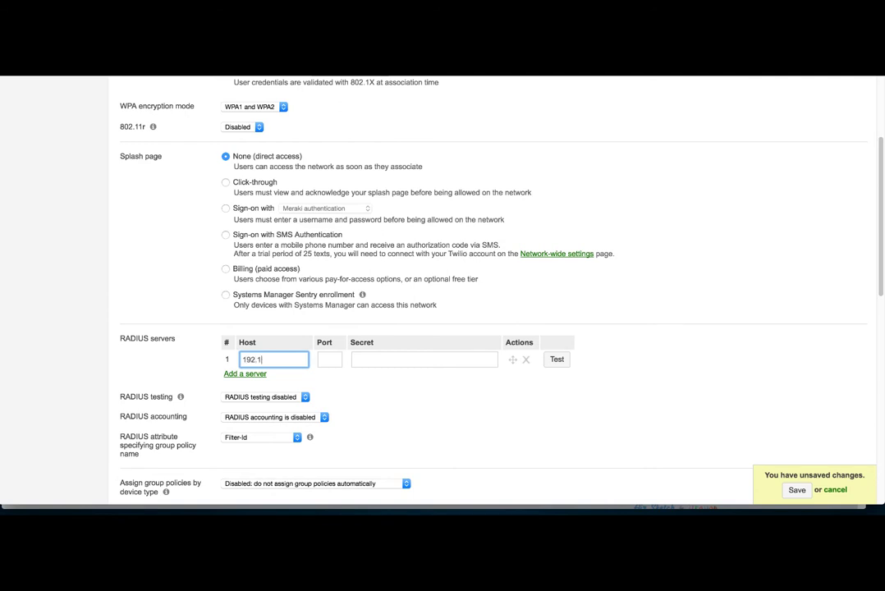
{"action": "type", "text": "68.100.5"}
{"action": "left_click", "coordinate": [329, 359]}
{"action": "type", "text": "1812"}
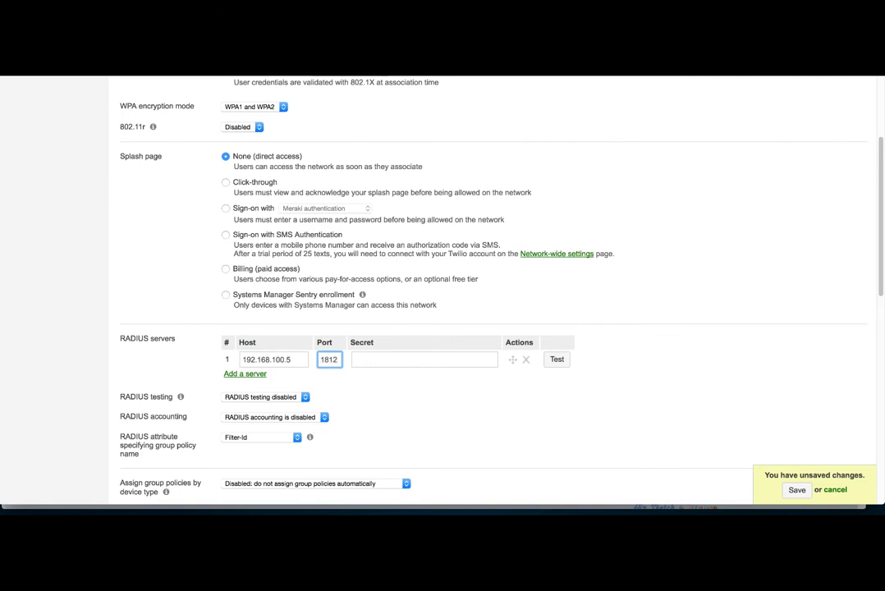
{"action": "left_click", "coordinate": [425, 359]}
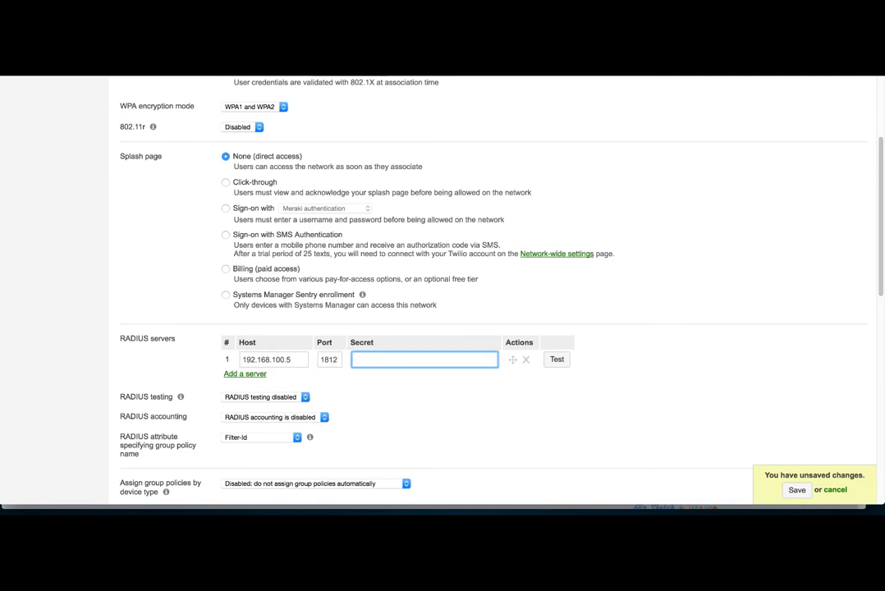
{"action": "type", "text": "••"}
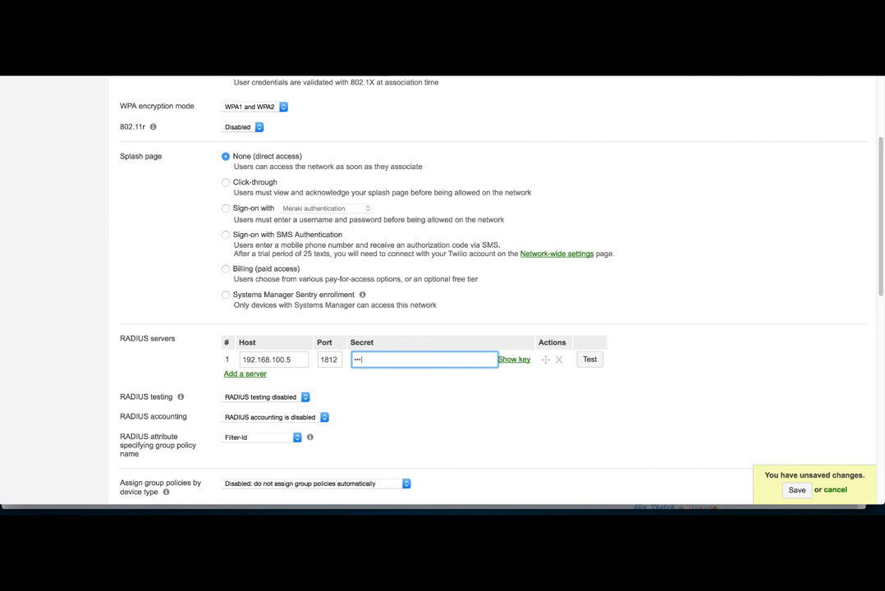
{"action": "type", "text": "••••"}
{"action": "left_click", "coordinate": [523, 361]}
{"action": "left_click", "coordinate": [511, 360]}
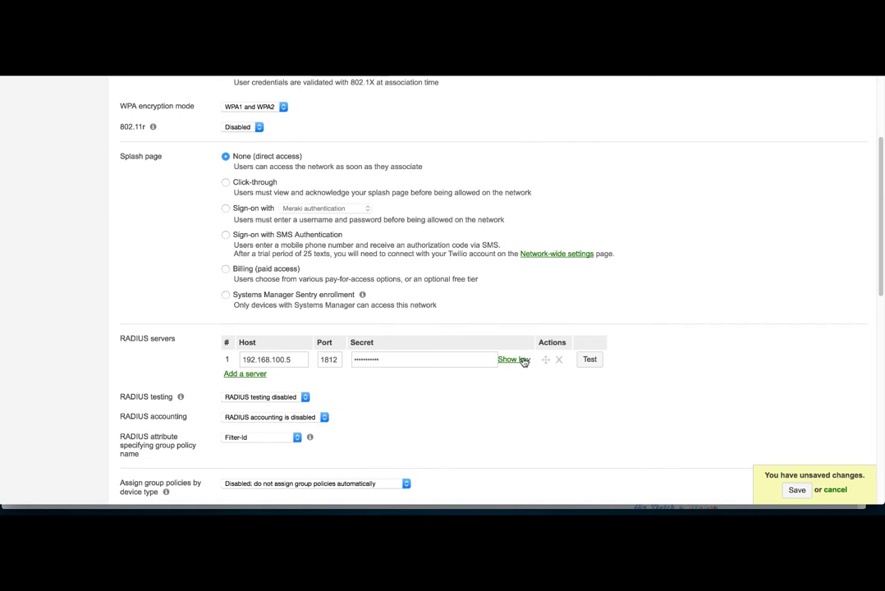
Confirm Filter-Id as the group policy attribute and save the access control changes
{"action": "scroll", "coordinate": [365, 386], "scroll_direction": "down", "scroll_amount": 2}
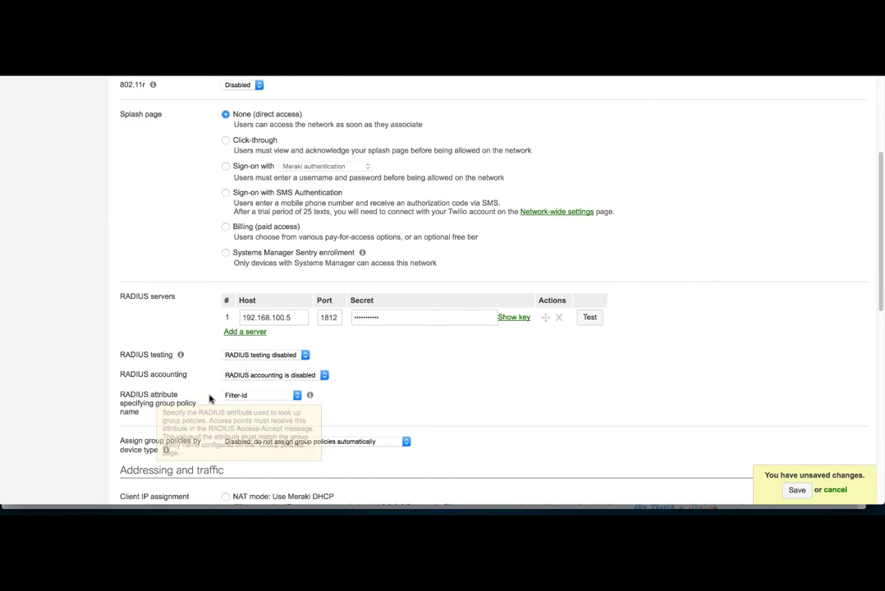
{"action": "mouse_move", "coordinate": [255, 394]}
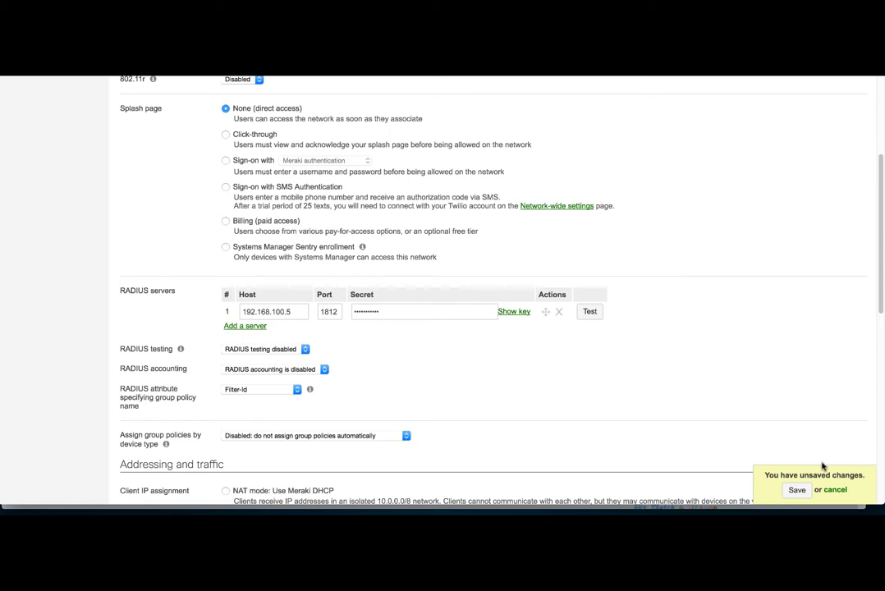
{"action": "left_click", "coordinate": [801, 489]}
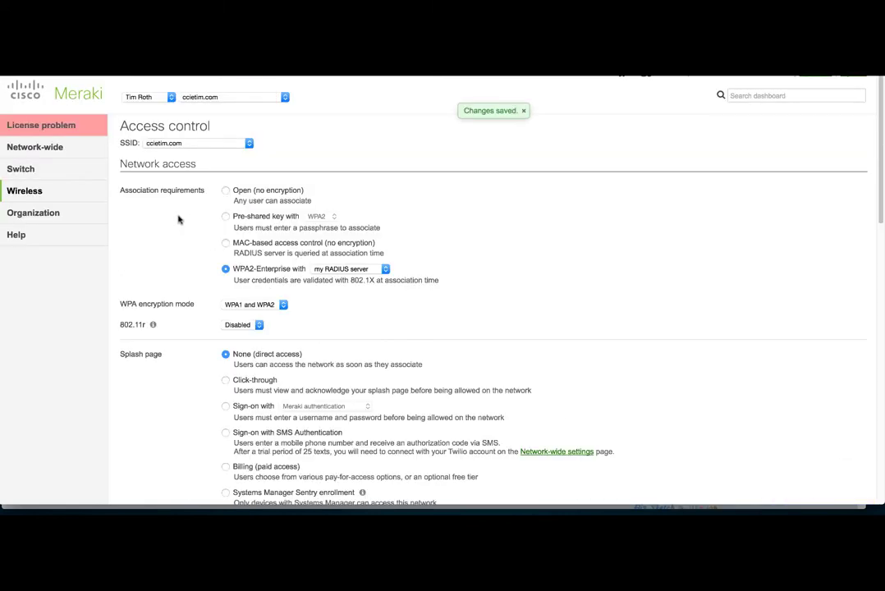
Clone IT_GP_VLAN55 from Group policies and change the copy's name prefix from IT to HR
{"action": "mouse_move", "coordinate": [72, 150]}
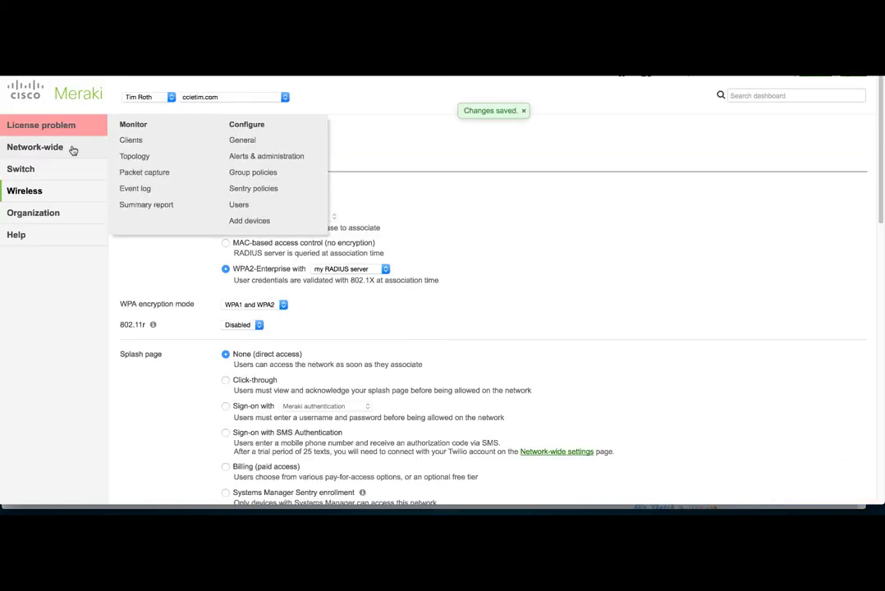
{"action": "left_click", "coordinate": [262, 179]}
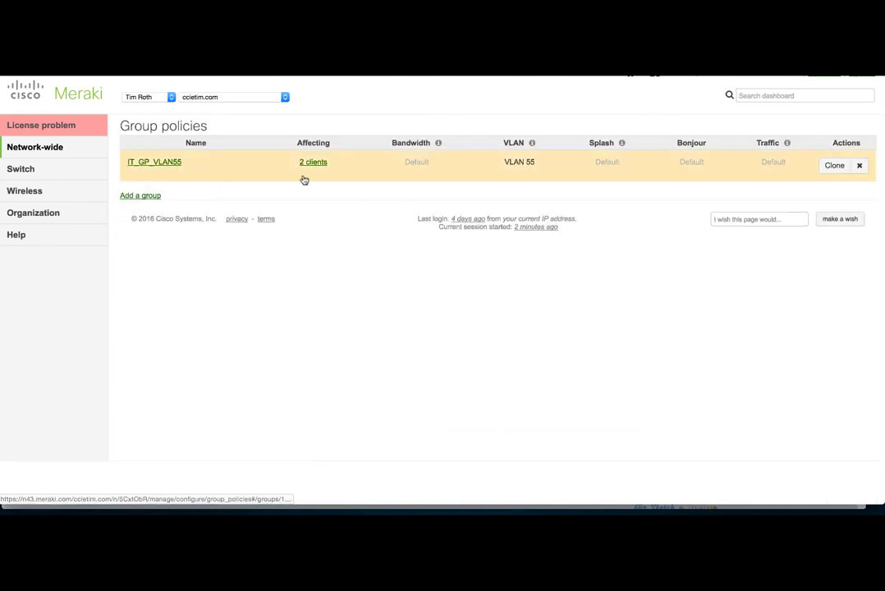
{"action": "left_click", "coordinate": [834, 165]}
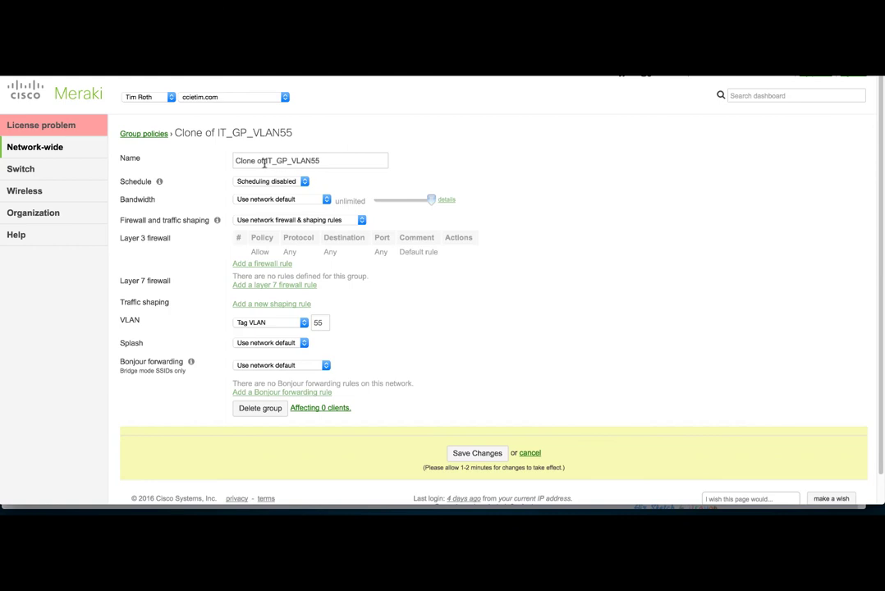
{"action": "mouse_move", "coordinate": [264, 162]}
{"action": "left_mouse_down"}
{"action": "mouse_move", "coordinate": [207, 162]}
{"action": "mouse_move", "coordinate": [246, 161]}
{"action": "left_mouse_up"}
{"action": "key", "text": "BackSpace"}
{"action": "key", "text": "BackSpace"}
{"action": "type", "text": "HR"}
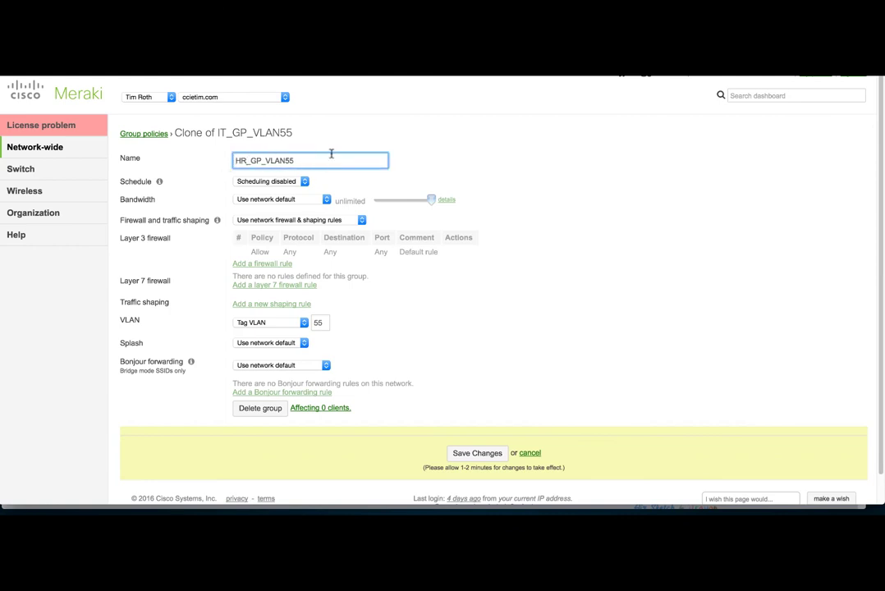
{"action": "key", "text": "BackSpace"}
{"action": "key", "text": "BackSpace"}
Name the policy HR_GP_VLAN77 and add a Layer 3 rule denying Any to 192.168.0.0/16 ('LOCAL ACCESS')
{"action": "type", "text": "77"}
{"action": "left_click", "coordinate": [281, 222]}
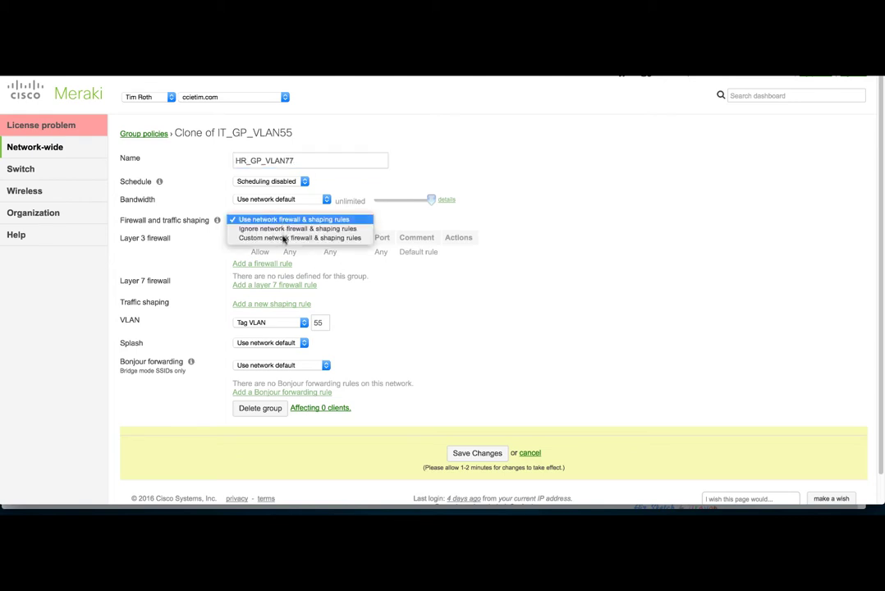
{"action": "left_click", "coordinate": [282, 237]}
{"action": "left_click", "coordinate": [235, 263]}
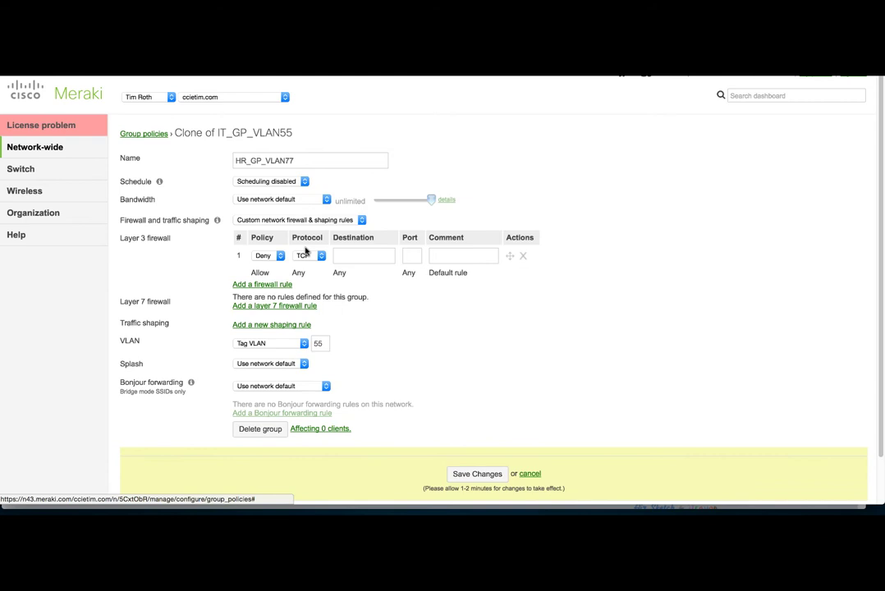
{"action": "left_click", "coordinate": [270, 256]}
{"action": "left_click", "coordinate": [321, 261]}
{"action": "left_click", "coordinate": [321, 261]}
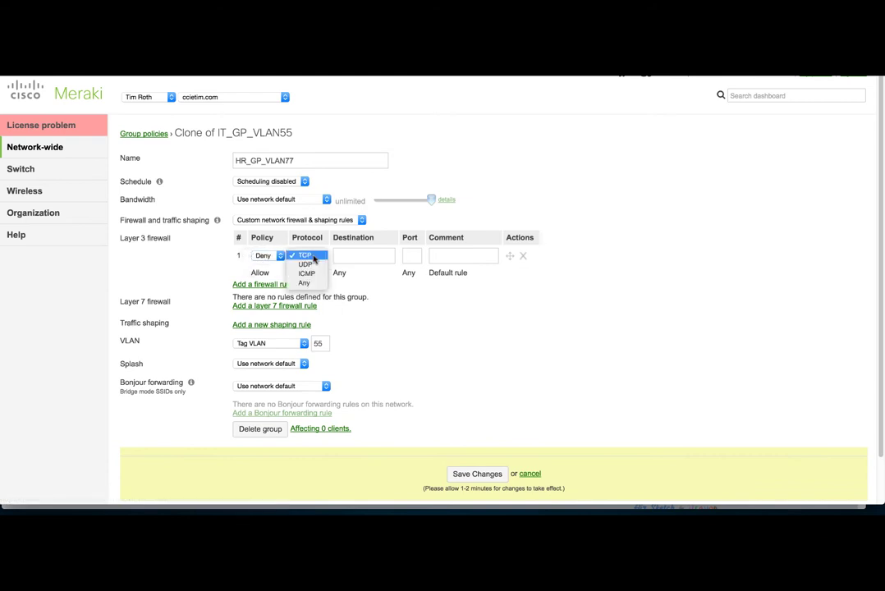
{"action": "left_click", "coordinate": [344, 261]}
{"action": "left_click", "coordinate": [344, 260]}
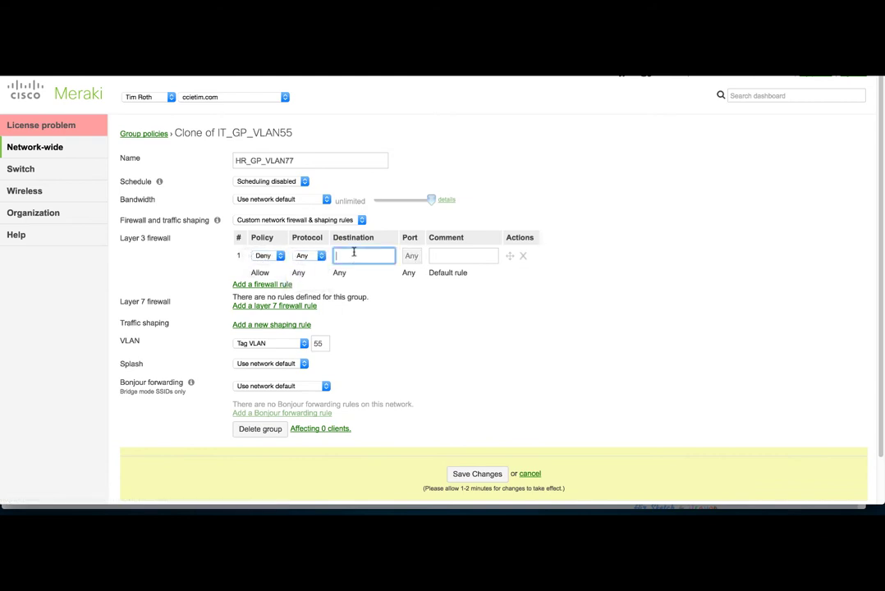
{"action": "type", "text": "192.168.0.0/16"}
{"action": "key", "text": "Tab"}
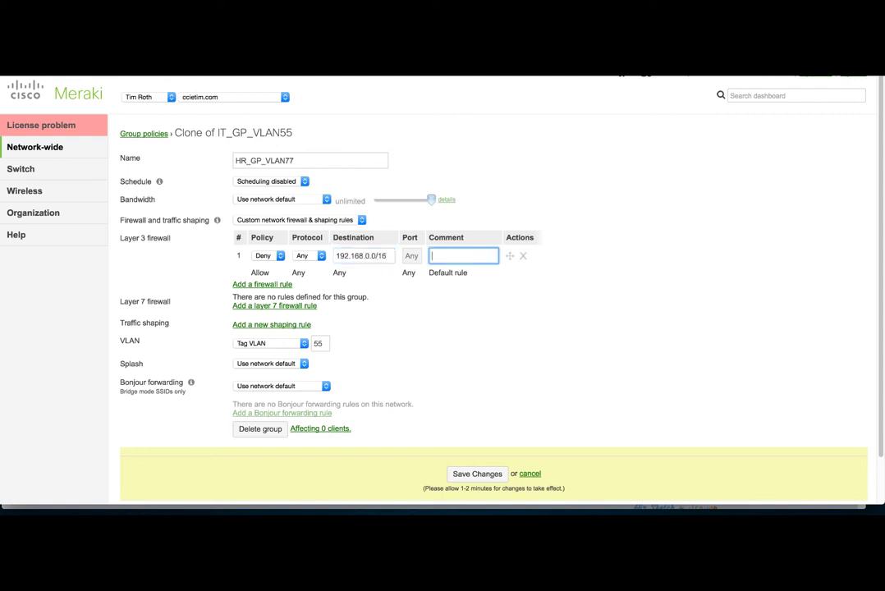
{"action": "type", "text": "LOCAL ACCESS"}
Change the VLAN tag to 77, add a Layer 7 rule denying Sports, and save
{"action": "double_click", "coordinate": [320, 344]}
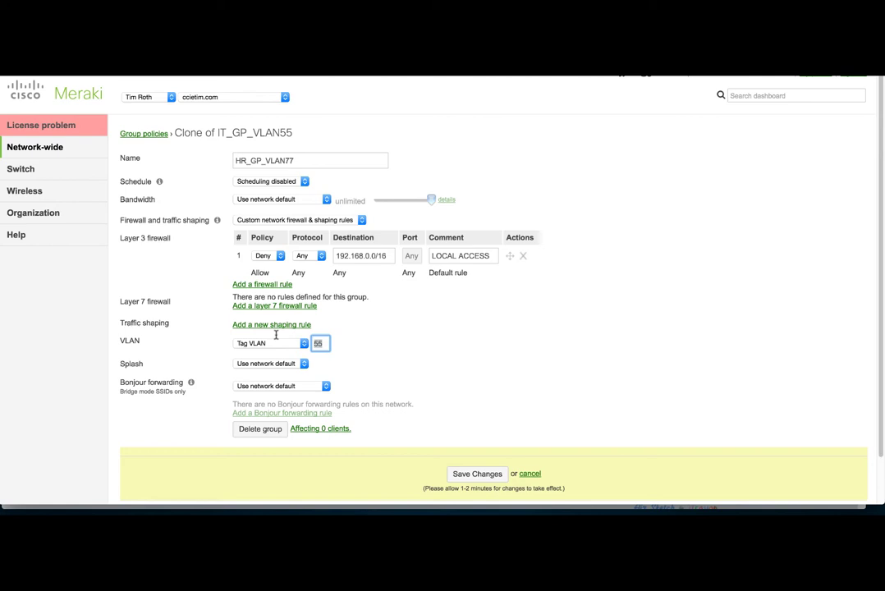
{"action": "type", "text": "77"}
{"action": "left_click", "coordinate": [407, 361]}
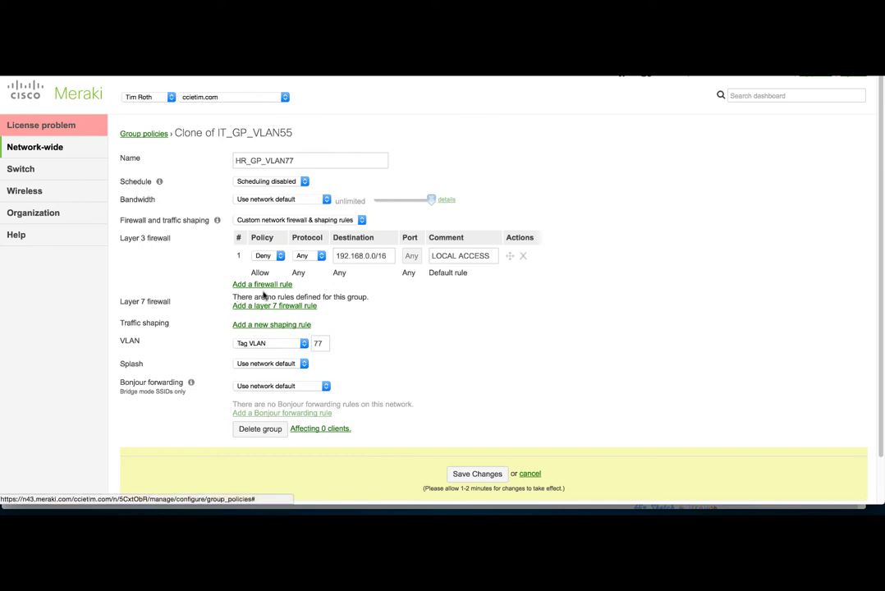
{"action": "left_click", "coordinate": [264, 305]}
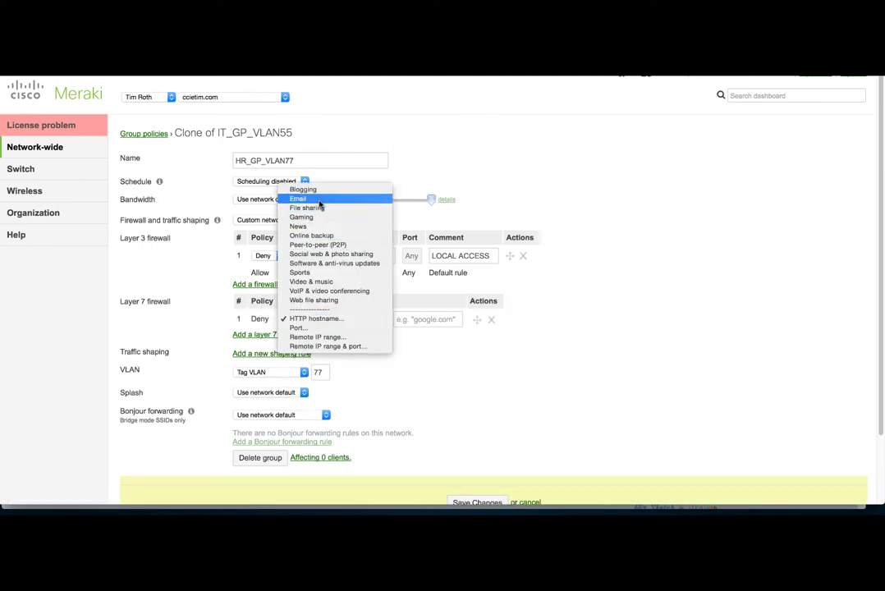
{"action": "left_click", "coordinate": [520, 334]}
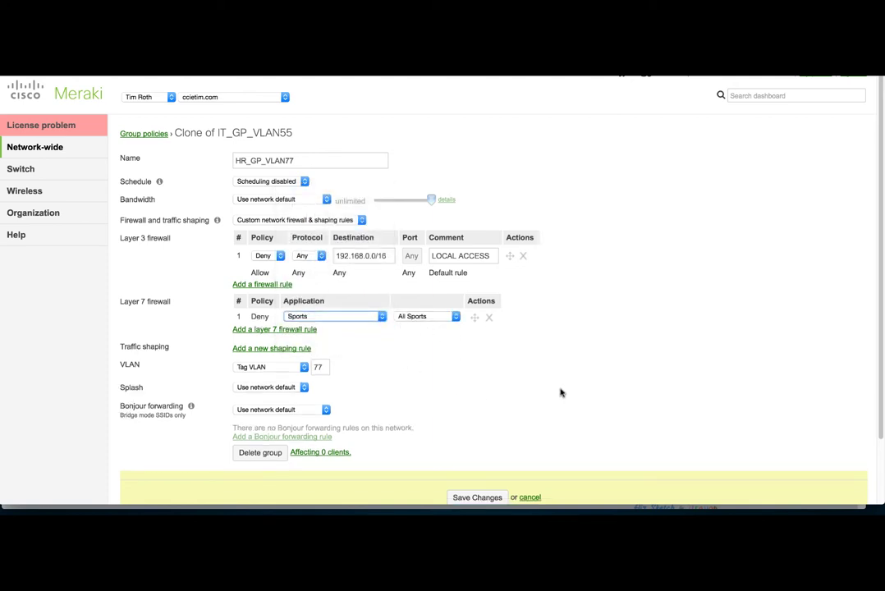
{"action": "scroll", "coordinate": [560, 393], "scroll_direction": "down", "scroll_amount": 2}
{"action": "left_click", "coordinate": [488, 433]}
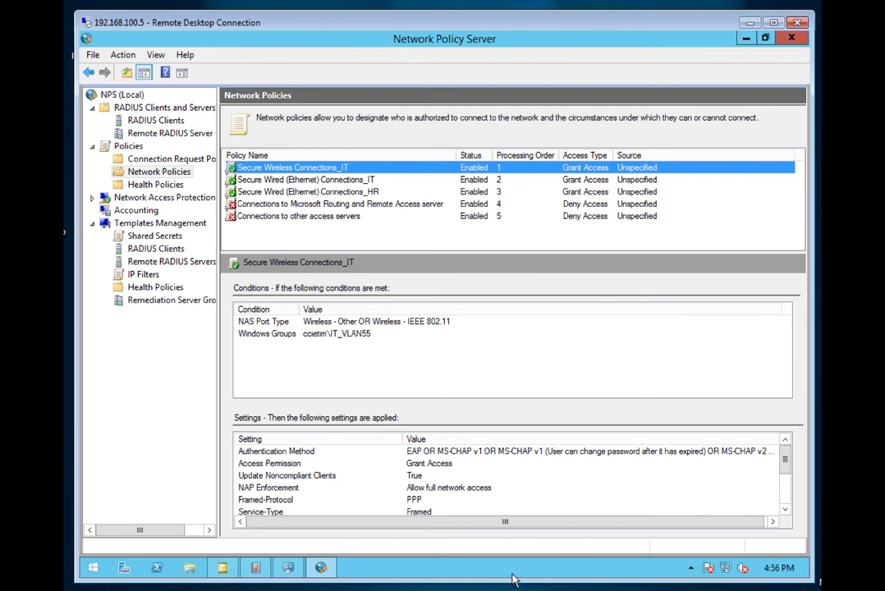
Review the shared secret templates and the Meraki_AP client's properties without changing anything
{"action": "left_click", "coordinate": [122, 95]}
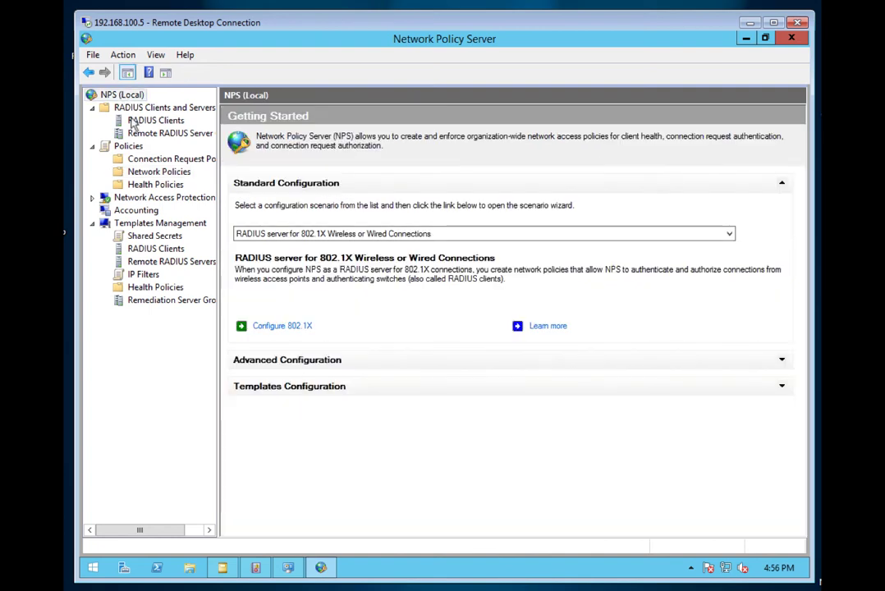
{"action": "left_click", "coordinate": [173, 238]}
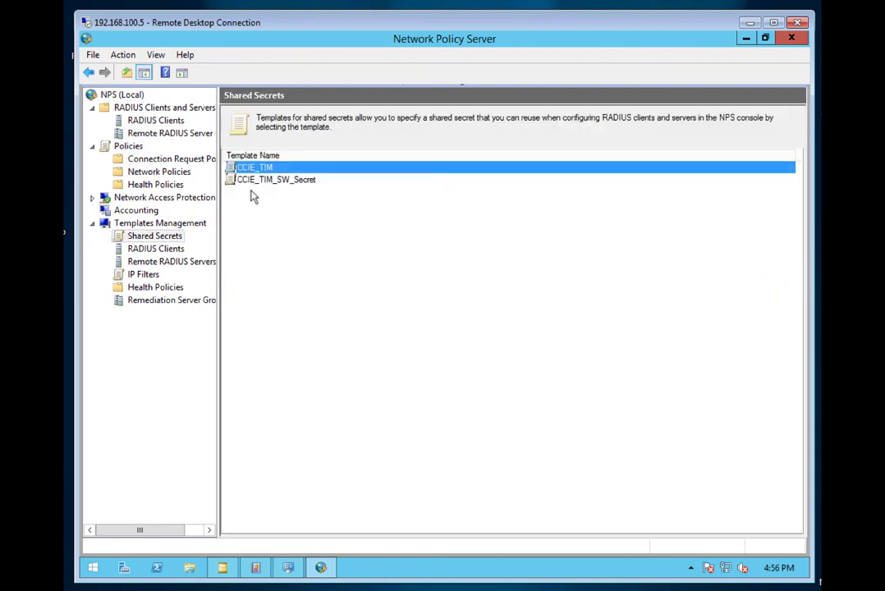
{"action": "left_click", "coordinate": [157, 120]}
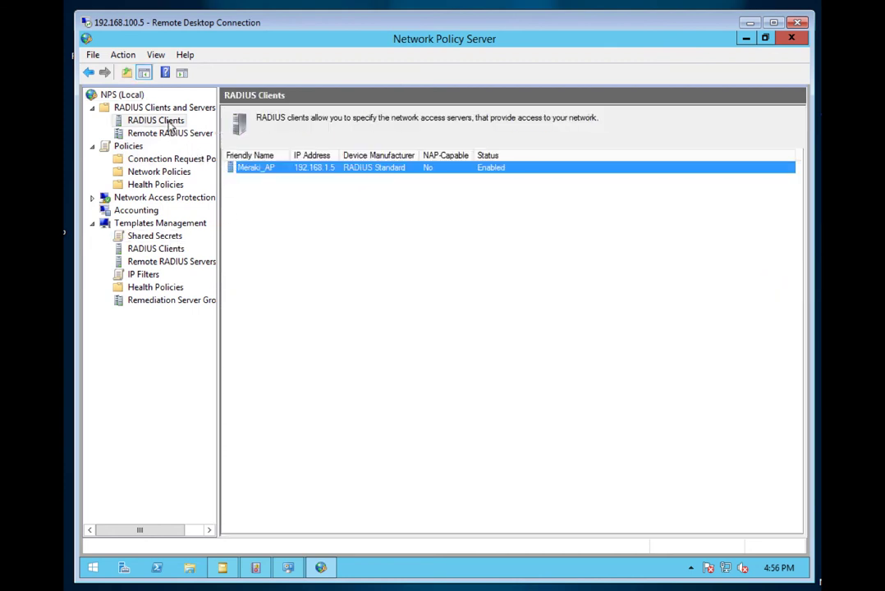
{"action": "right_click", "coordinate": [252, 176]}
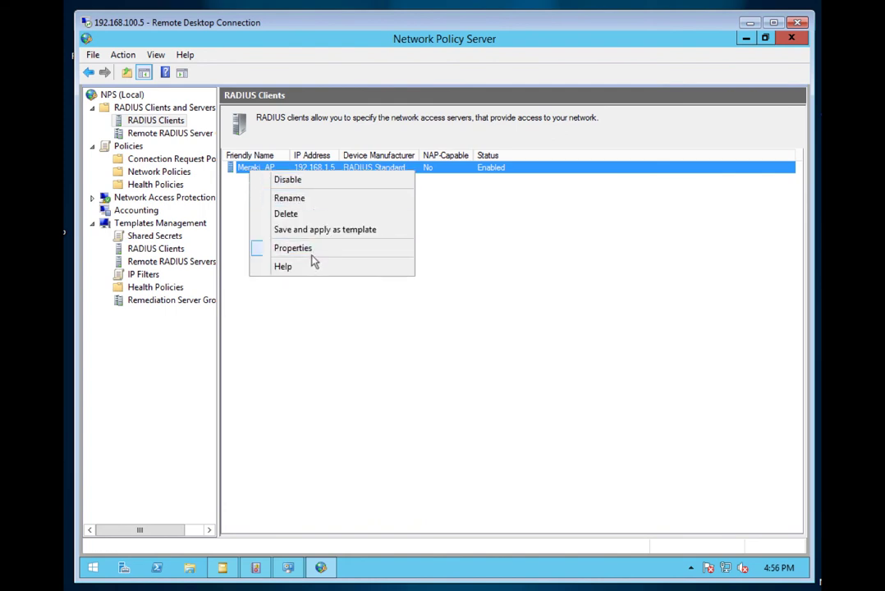
{"action": "left_click", "coordinate": [312, 256]}
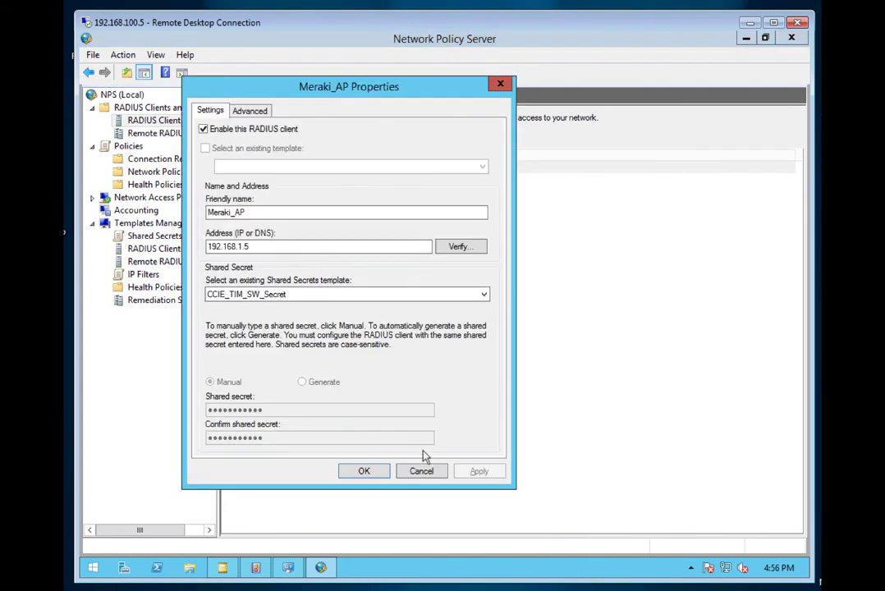
{"action": "left_click", "coordinate": [421, 472]}
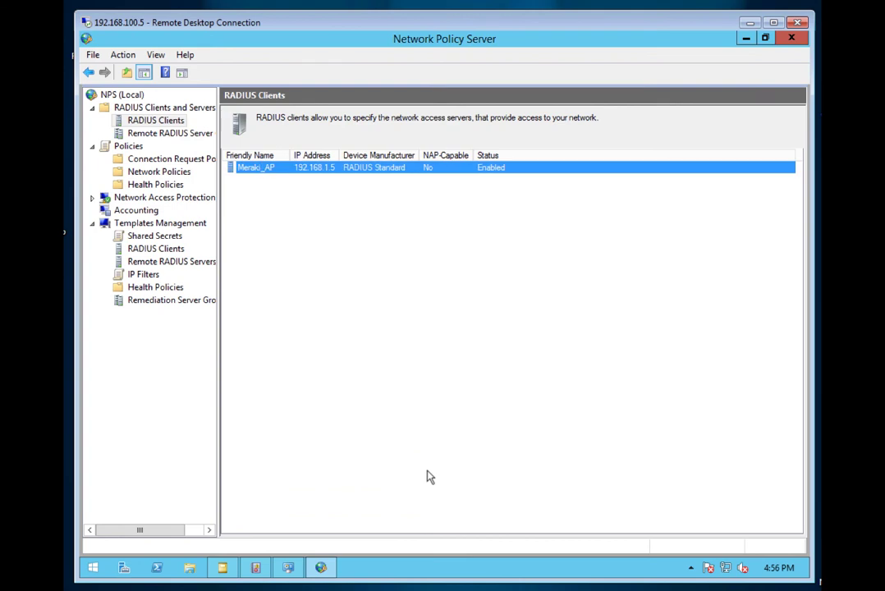
Start a Secure Wireless Connections 802.1X setup named Secure Wireless Connections_HR for Meraki_AP
{"action": "left_click", "coordinate": [123, 95]}
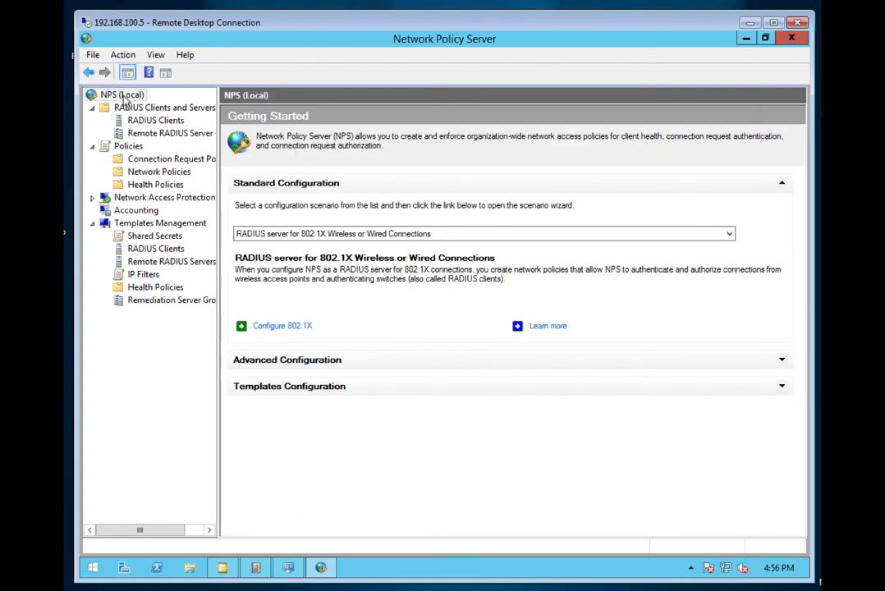
{"action": "left_click", "coordinate": [302, 327]}
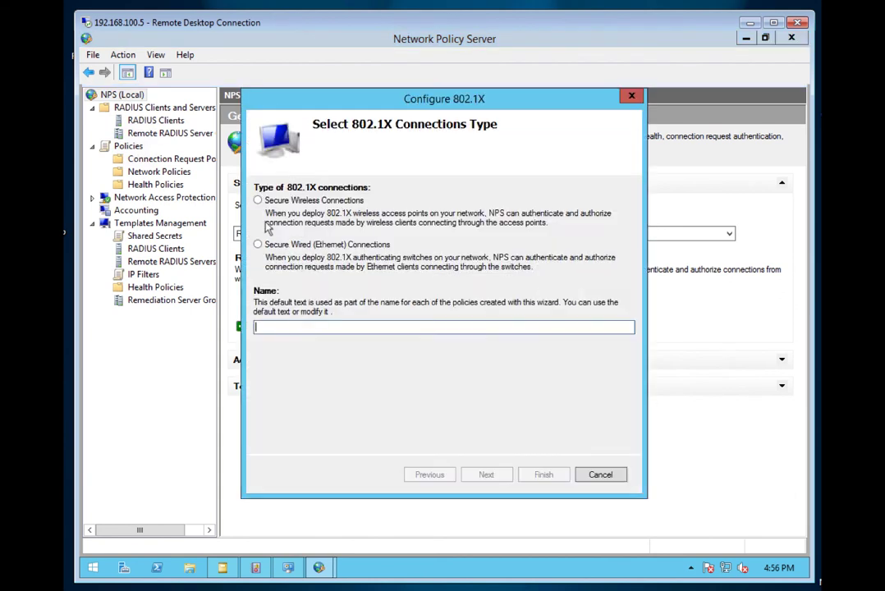
{"action": "left_click", "coordinate": [257, 201]}
{"action": "left_click", "coordinate": [397, 330]}
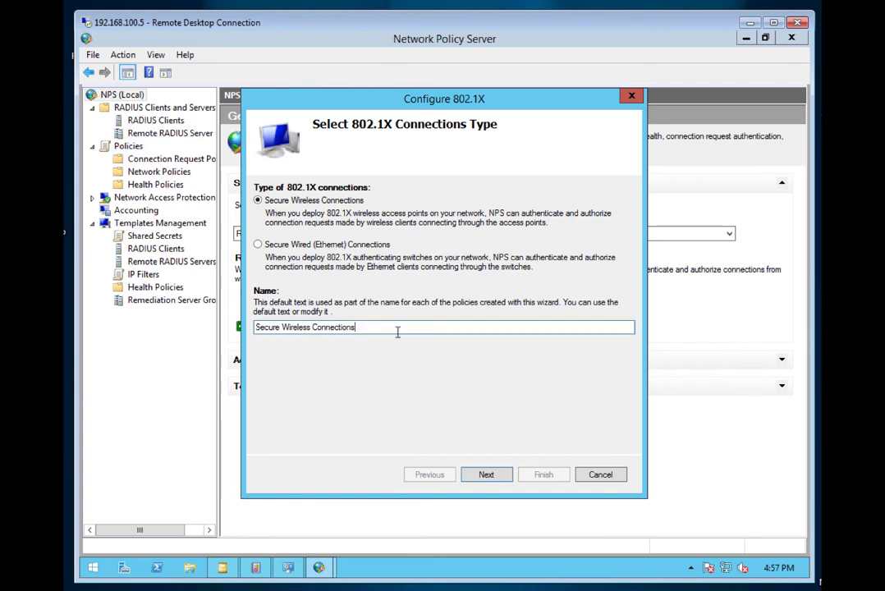
{"action": "type", "text": "_HR"}
{"action": "left_click", "coordinate": [486, 475]}
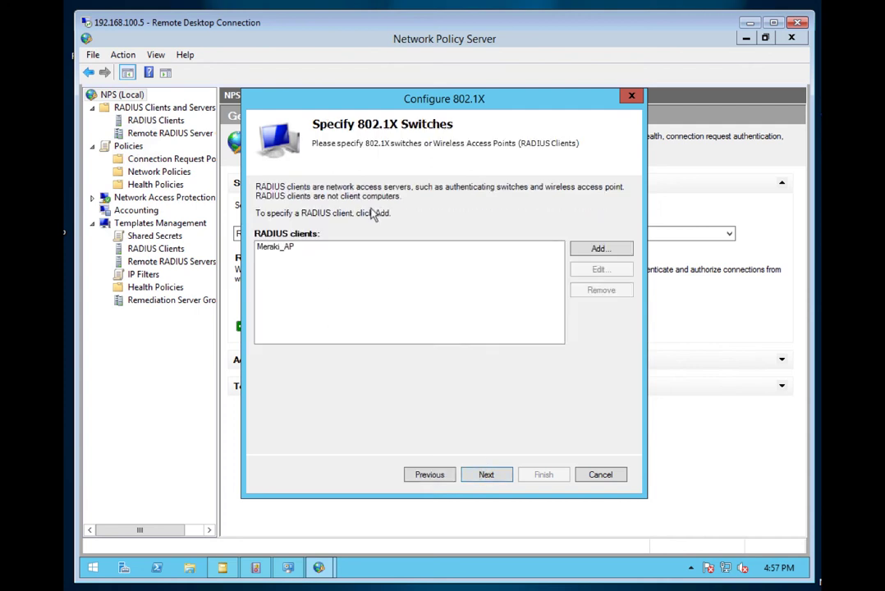
{"action": "left_click", "coordinate": [288, 248]}
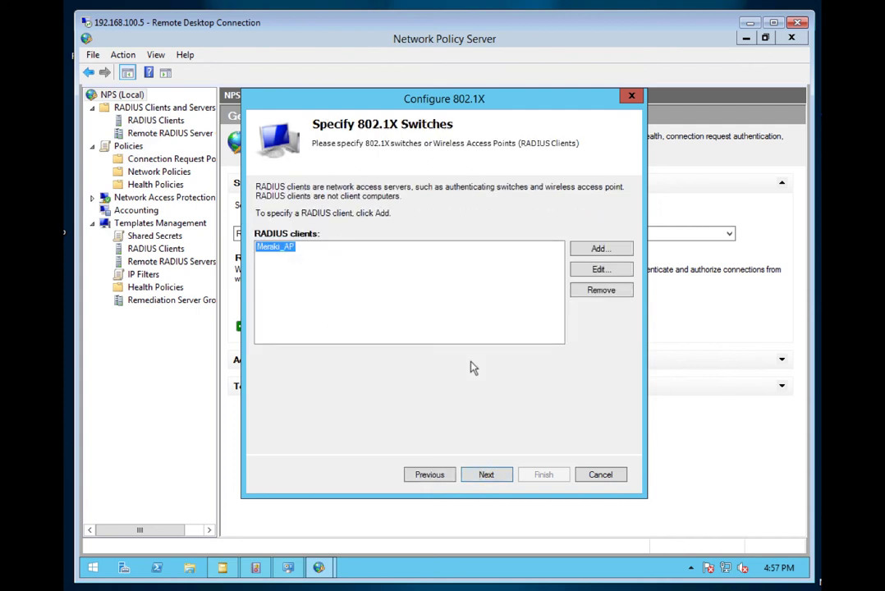
{"action": "left_click", "coordinate": [486, 475]}
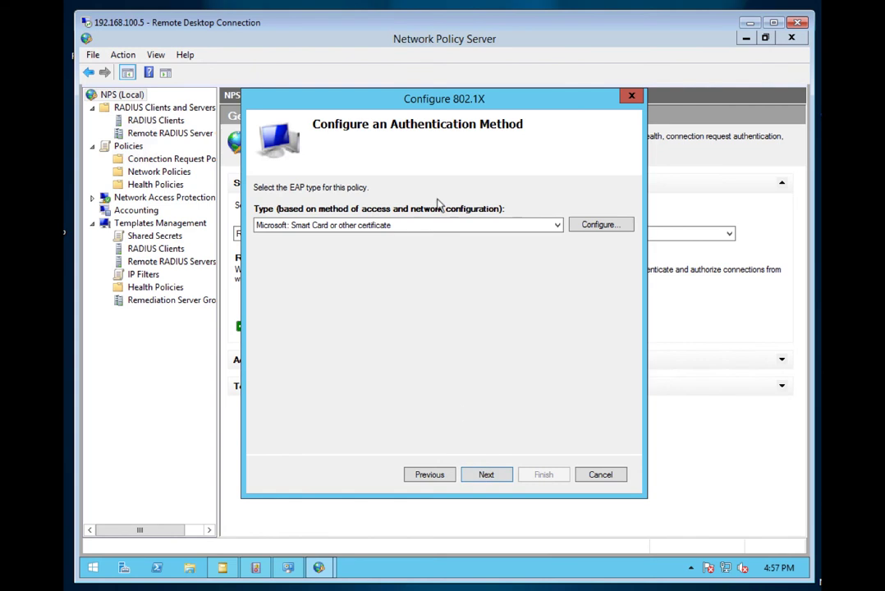
Choose Microsoft: Protected EAP (PEAP) as authentication and accept its default settings
{"action": "left_click", "coordinate": [414, 226]}
{"action": "left_click", "coordinate": [378, 247]}
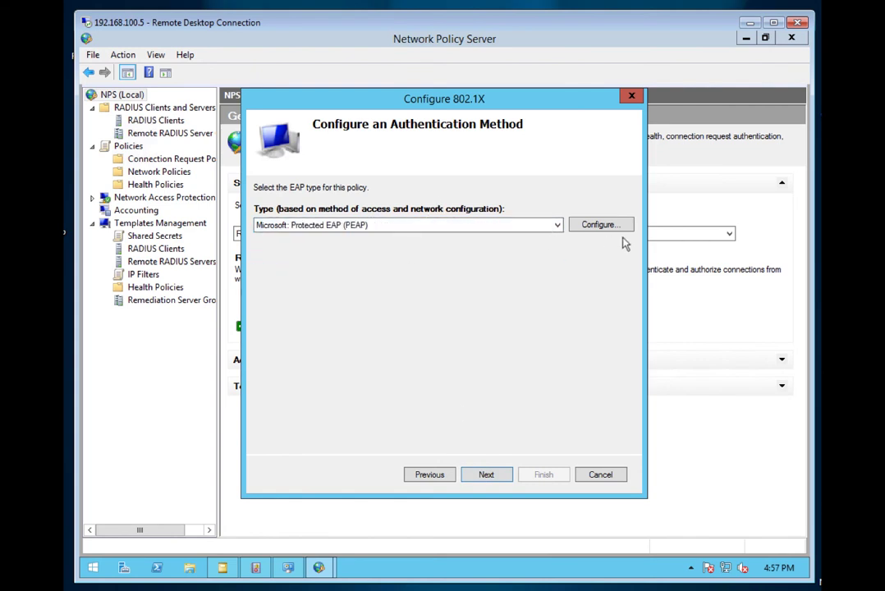
{"action": "left_click", "coordinate": [604, 229]}
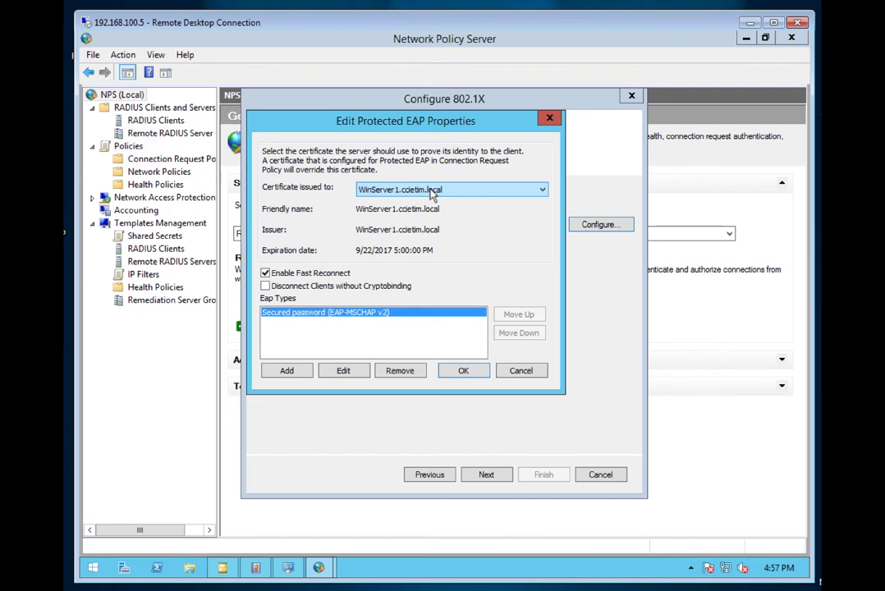
{"action": "left_click", "coordinate": [457, 371]}
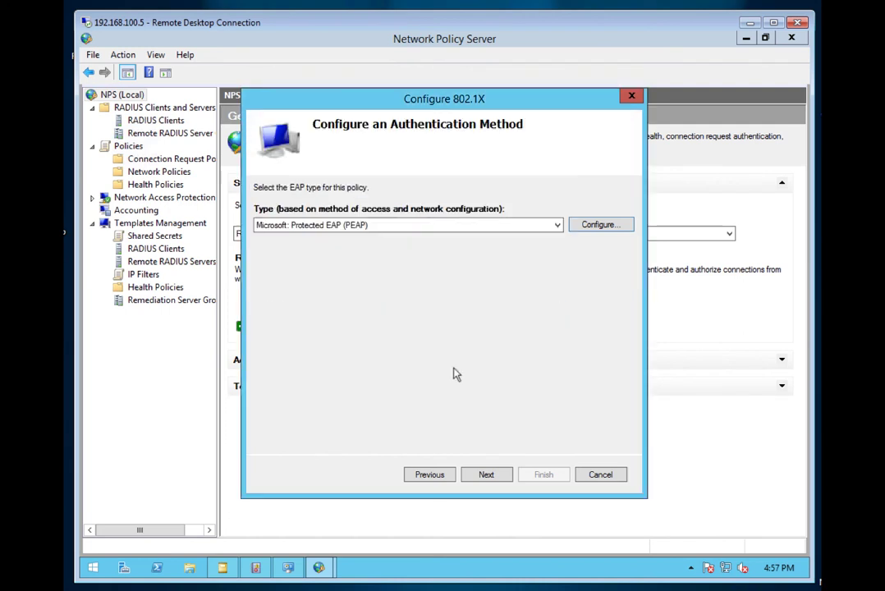
Move to the user groups step and begin entering the HR_VLAN77 group name
{"action": "left_click", "coordinate": [493, 477]}
{"action": "left_click", "coordinate": [607, 225]}
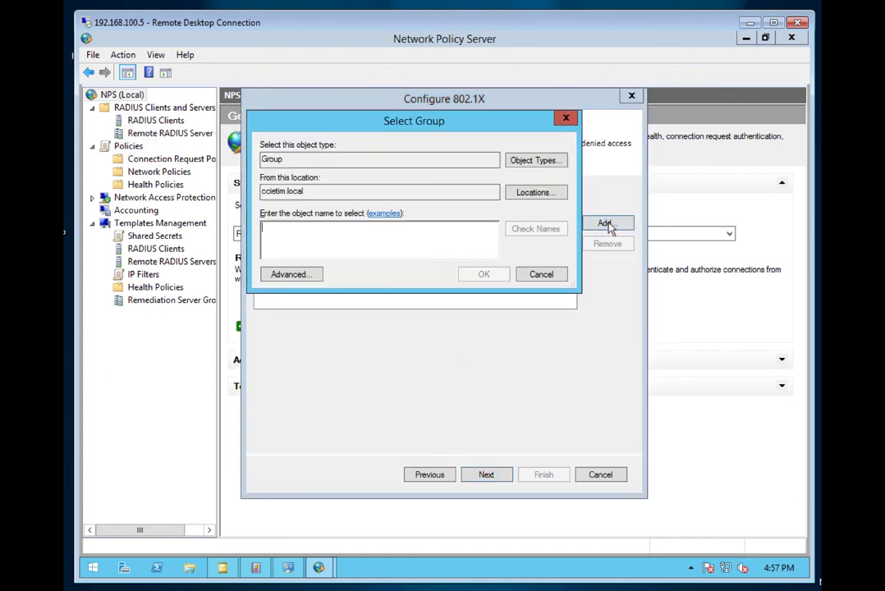
{"action": "left_click_drag", "start_coordinate": [414, 120], "coordinate": [480, 264]}
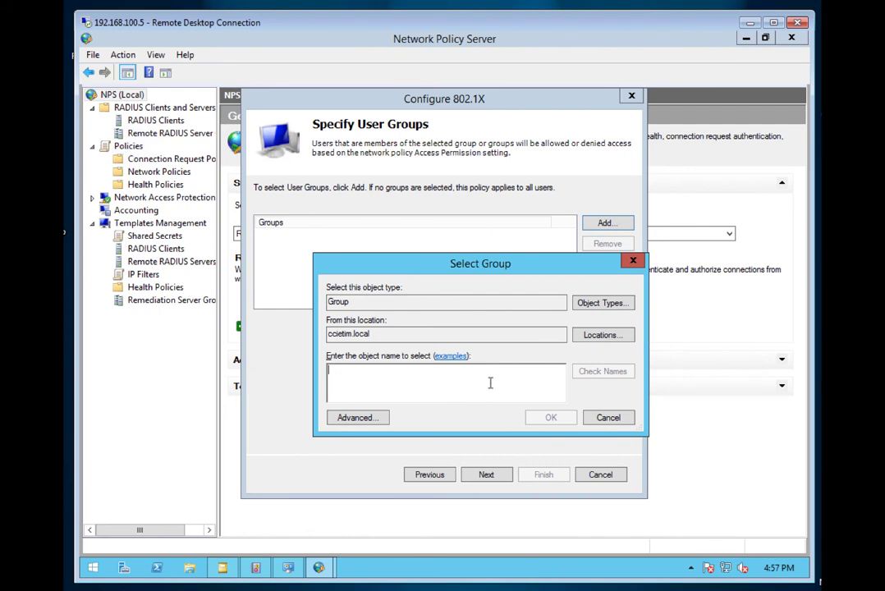
{"action": "type", "text": "HR"}
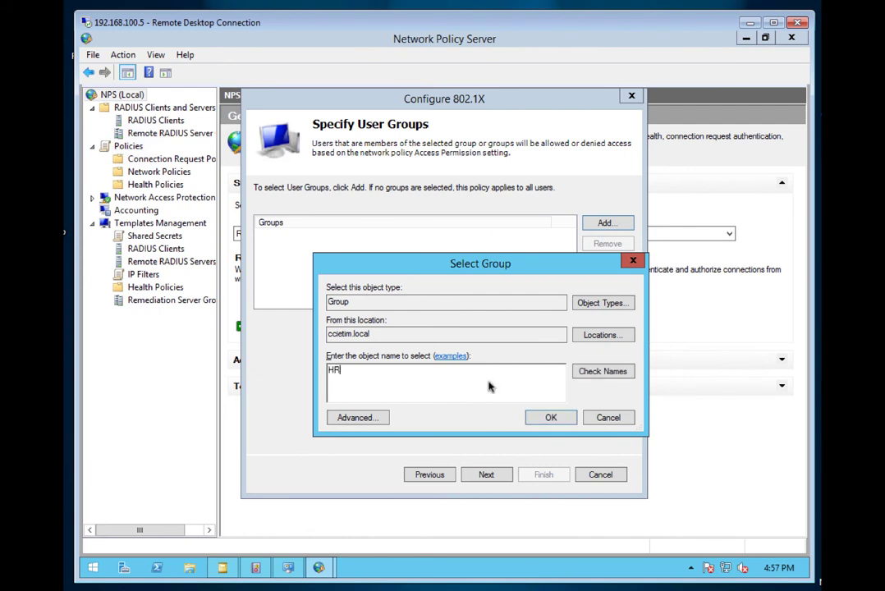
{"action": "type", "text": "_VLAN5"}
{"action": "key", "text": "BackSpace"}
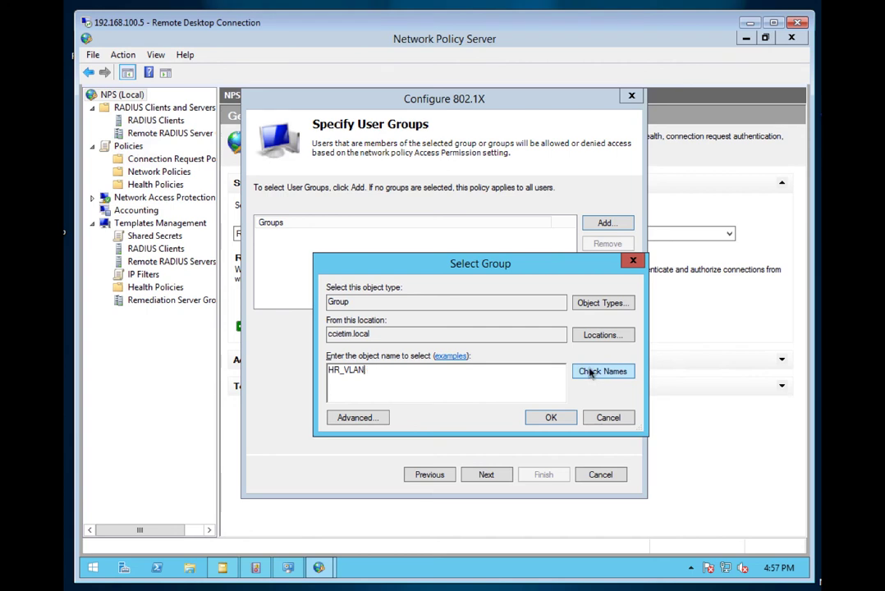
Confirm the HR_VLAN77 group, then start adding a value to the Filter-Id RADIUS attribute
{"action": "type", "text": "77"}
{"action": "left_click", "coordinate": [550, 417]}
{"action": "left_click", "coordinate": [486, 475]}
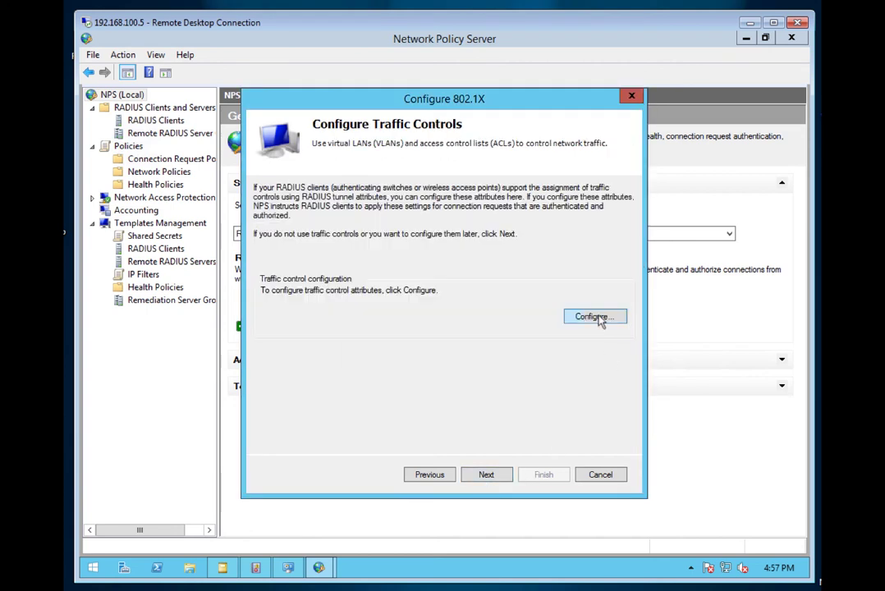
{"action": "left_click", "coordinate": [595, 316]}
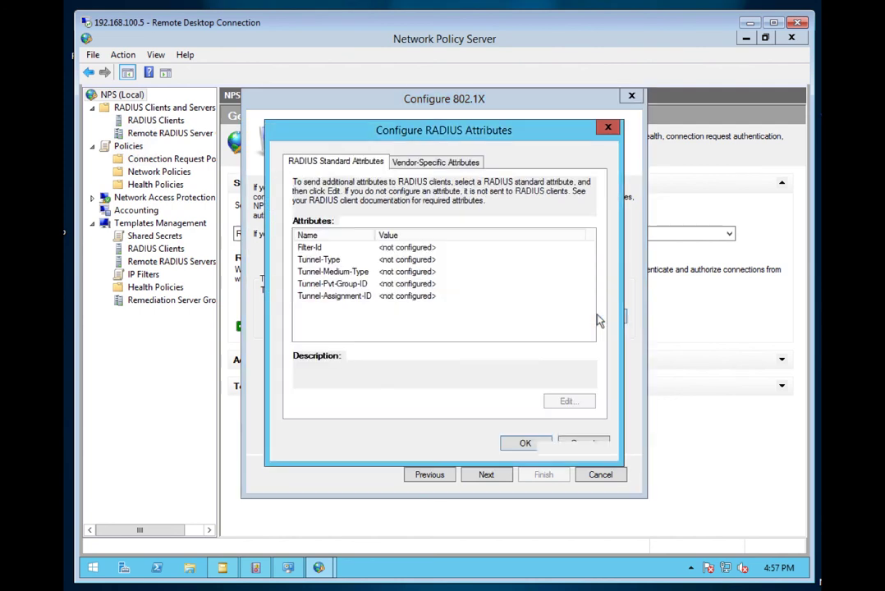
{"action": "left_click", "coordinate": [407, 249]}
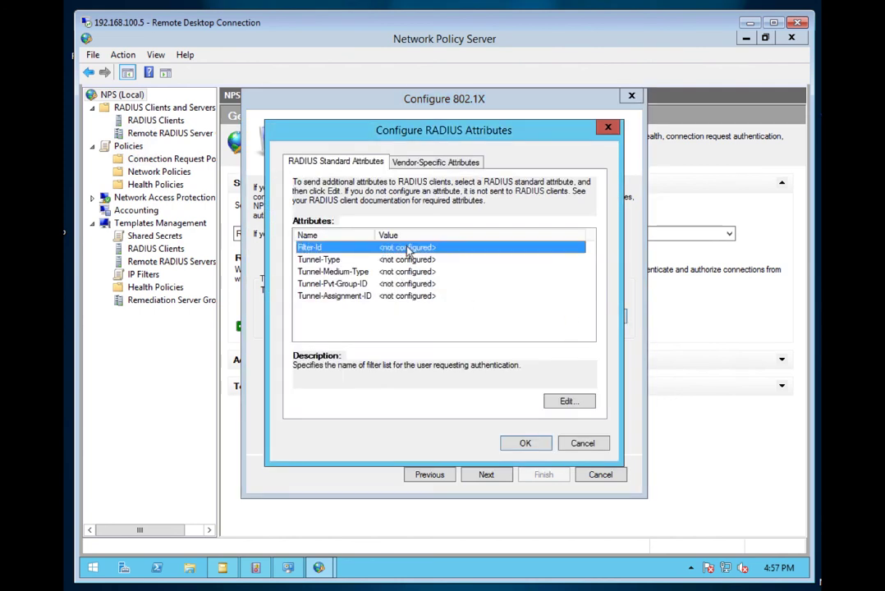
{"action": "left_click", "coordinate": [577, 405]}
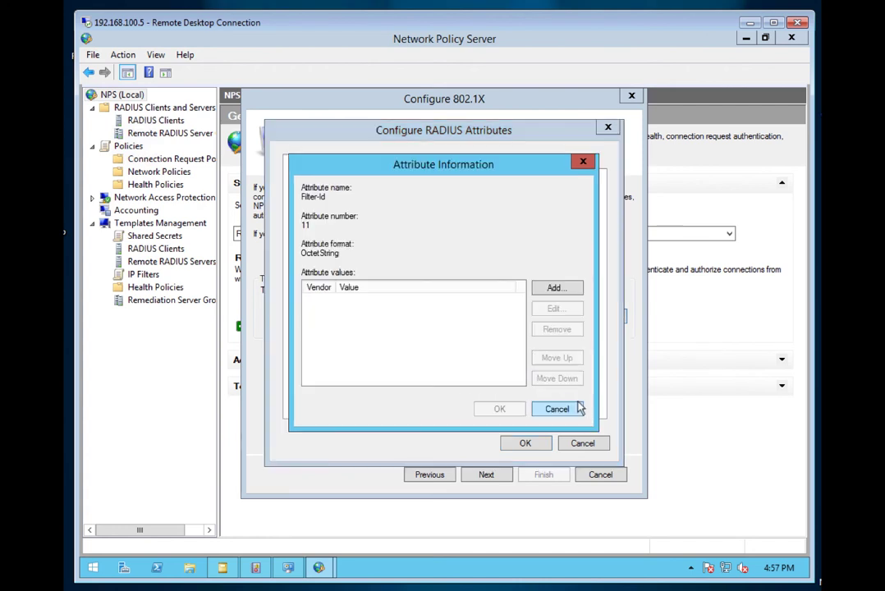
{"action": "left_click", "coordinate": [557, 292]}
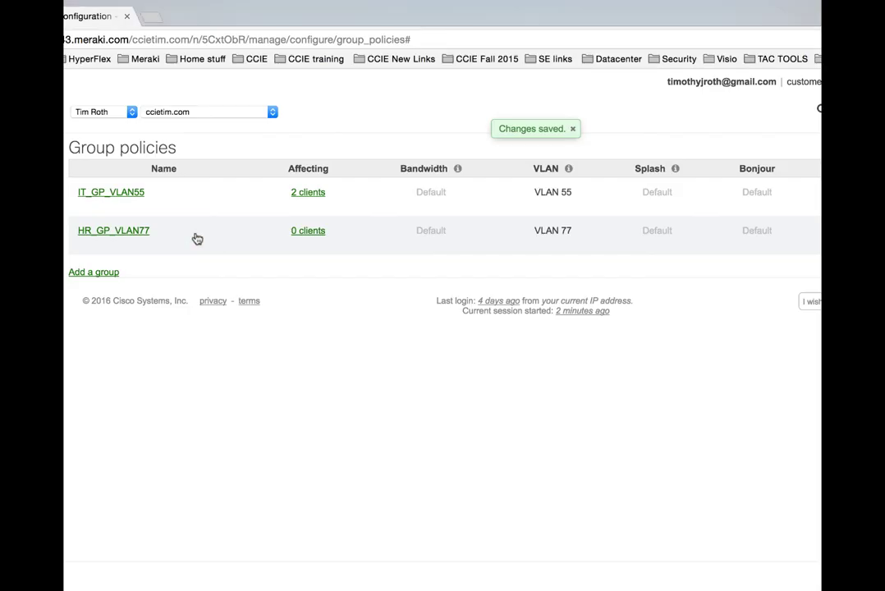
Open the HR_GP_VLAN77 group policy and select its full name for copying
{"action": "left_click_drag", "start_coordinate": [156, 233], "coordinate": [82, 234]}
{"action": "key", "text": "ctrl+c"}
{"action": "left_click", "coordinate": [82, 235]}
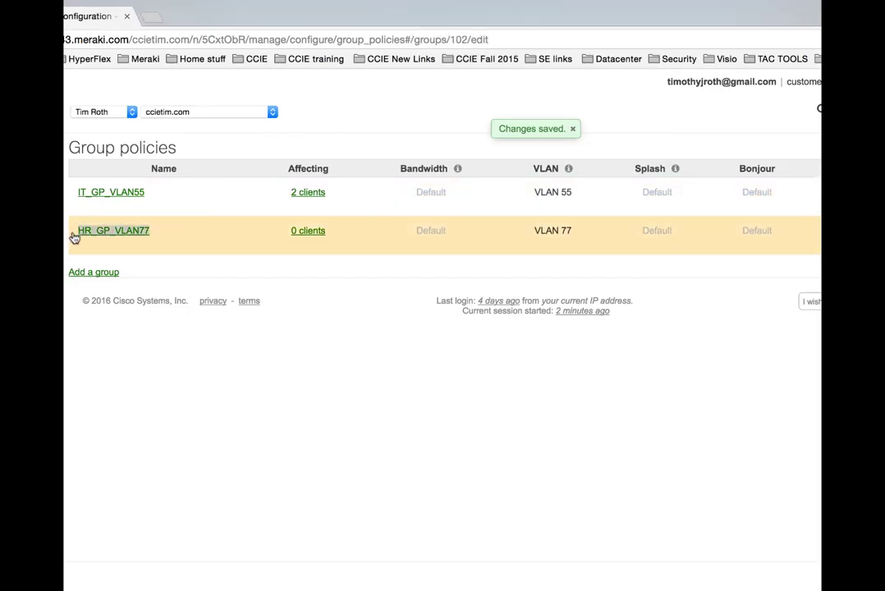
{"action": "double_click", "coordinate": [249, 190]}
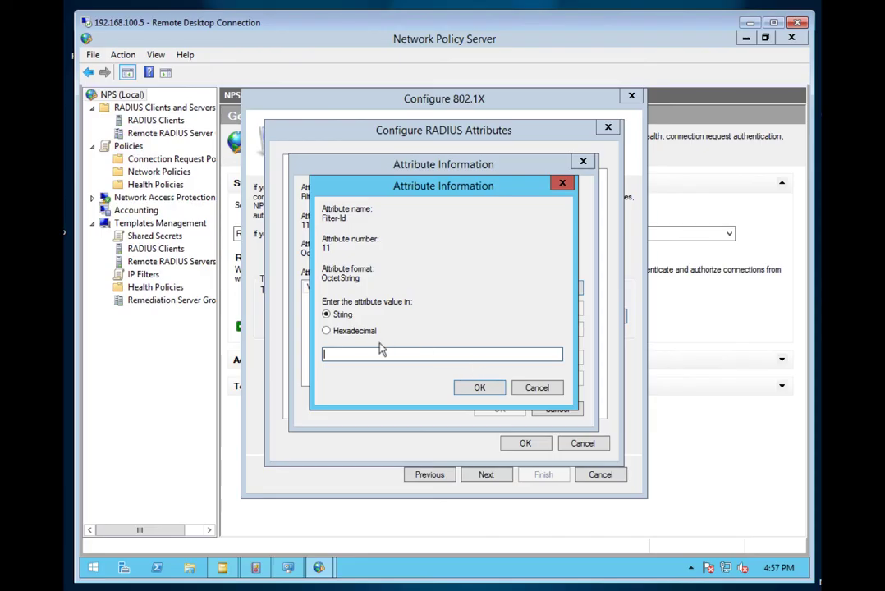
Paste HR_GP_VLAN77 as the Filter-Id value, confirm the dialogs, and finish the 802.1X wizard
{"action": "key", "text": "ctrl+v"}
{"action": "left_click", "coordinate": [480, 387]}
{"action": "left_click", "coordinate": [508, 409]}
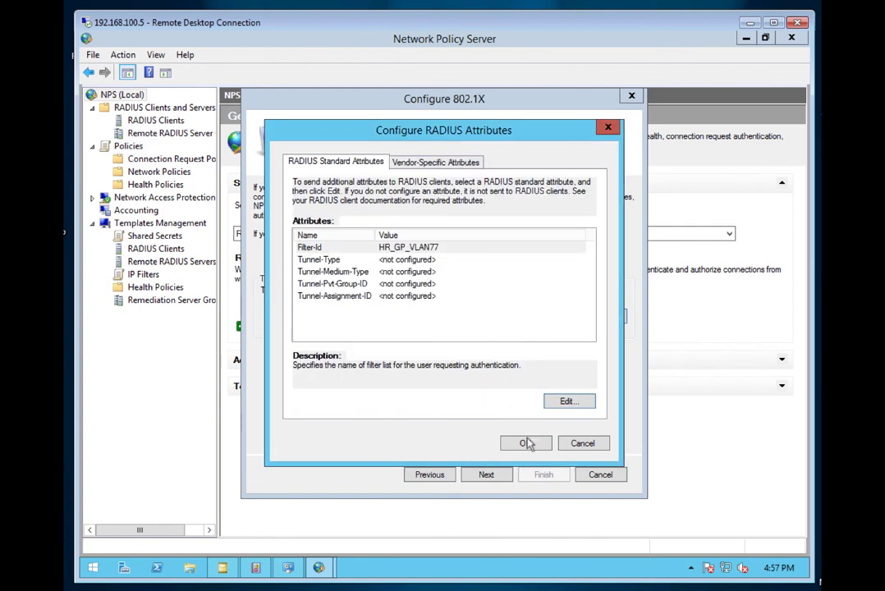
{"action": "left_click", "coordinate": [529, 444]}
{"action": "left_click", "coordinate": [489, 475]}
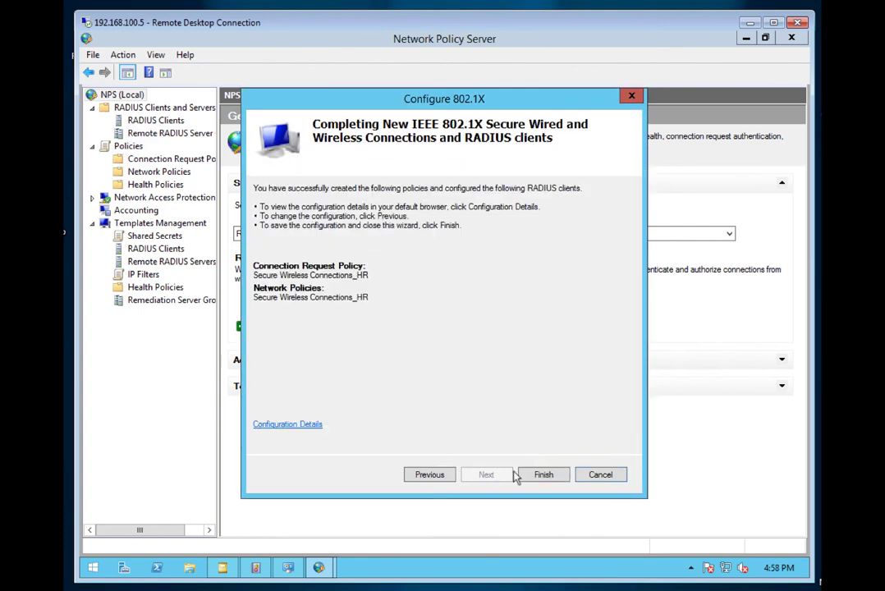
{"action": "left_click", "coordinate": [544, 476]}
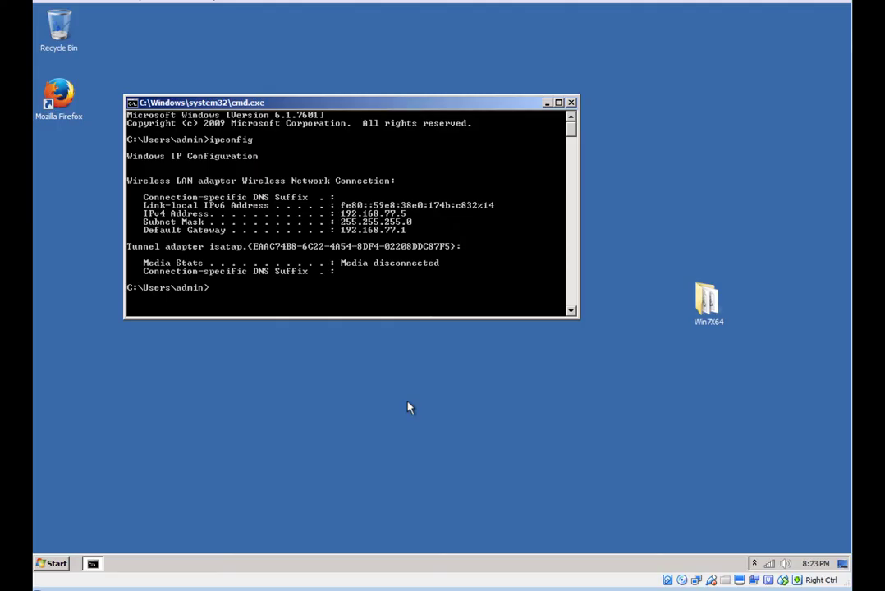
{"action": "left_click", "coordinate": [769, 563]}
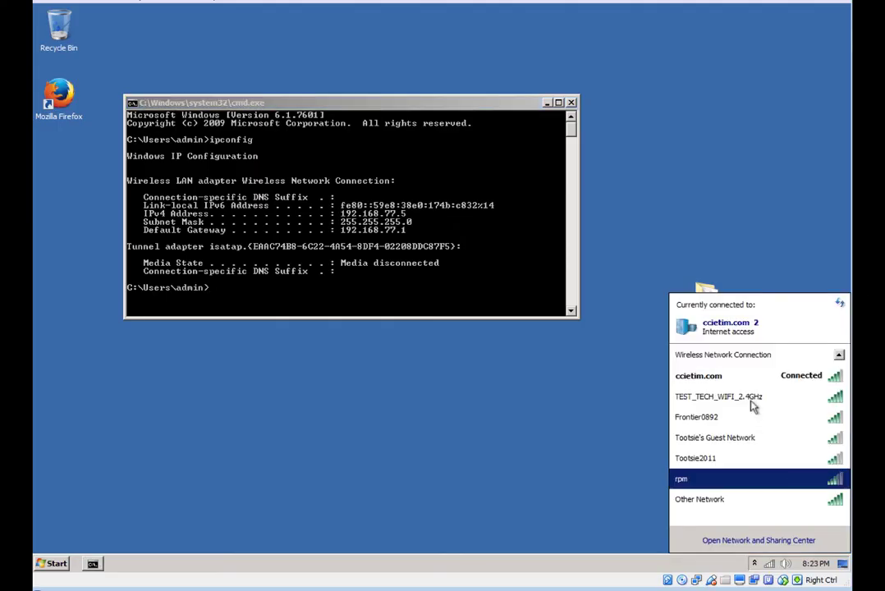
{"action": "mouse_move", "coordinate": [739, 375]}
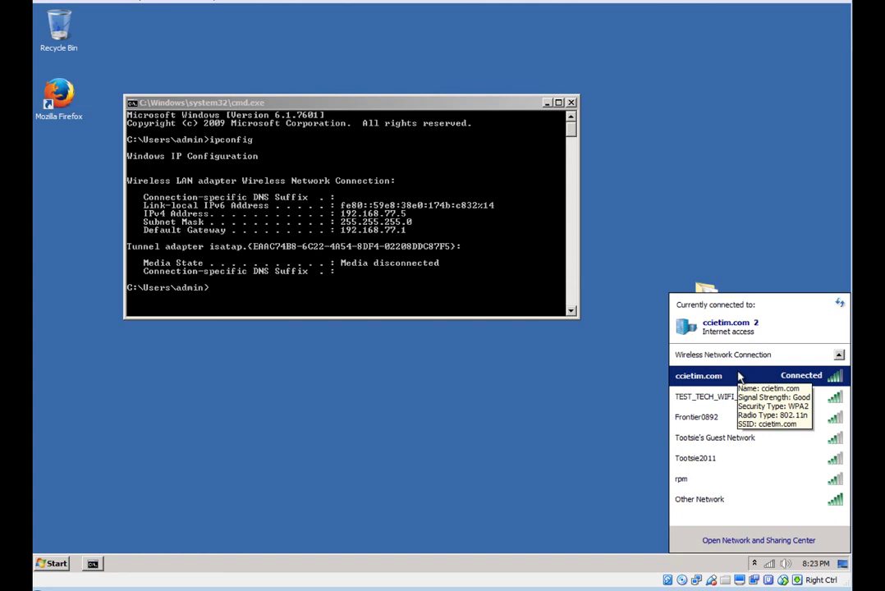
{"action": "left_click", "coordinate": [439, 261]}
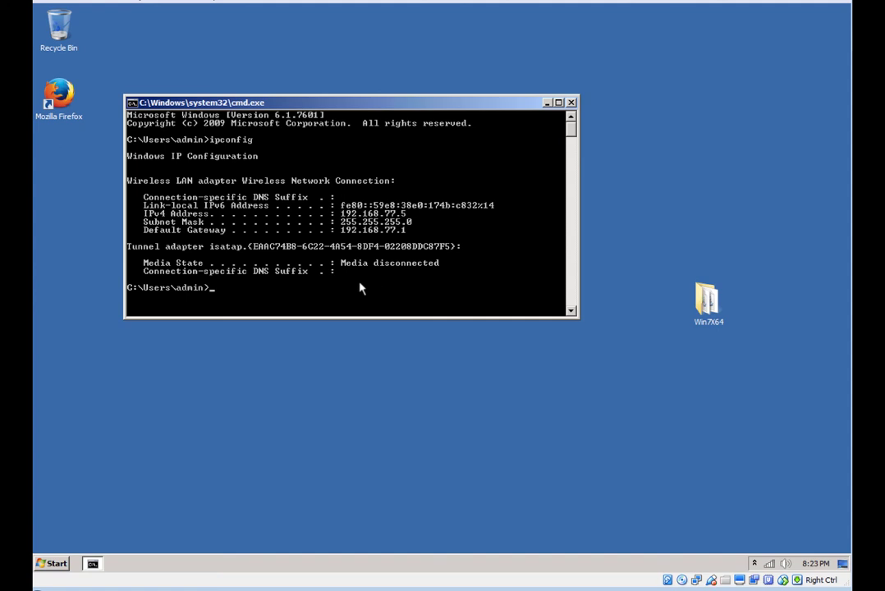
Ping 192.168.55.1, 192.168.1.1 and 192.168.100.1 to show the VLAN 77 client gets no replies
{"action": "type", "text": "ping 192.168.55.1"}
{"action": "key", "text": "Return"}
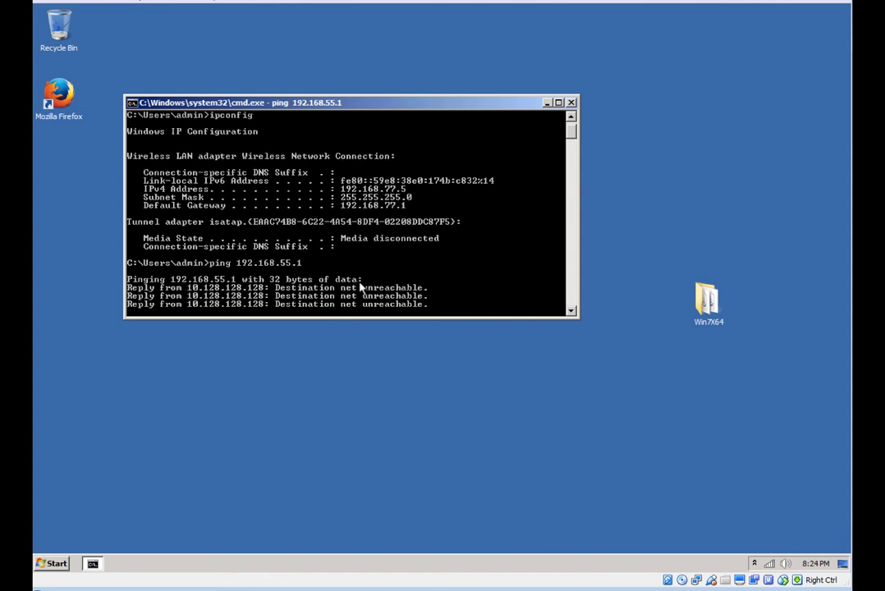
{"action": "type", "text": "ping"}
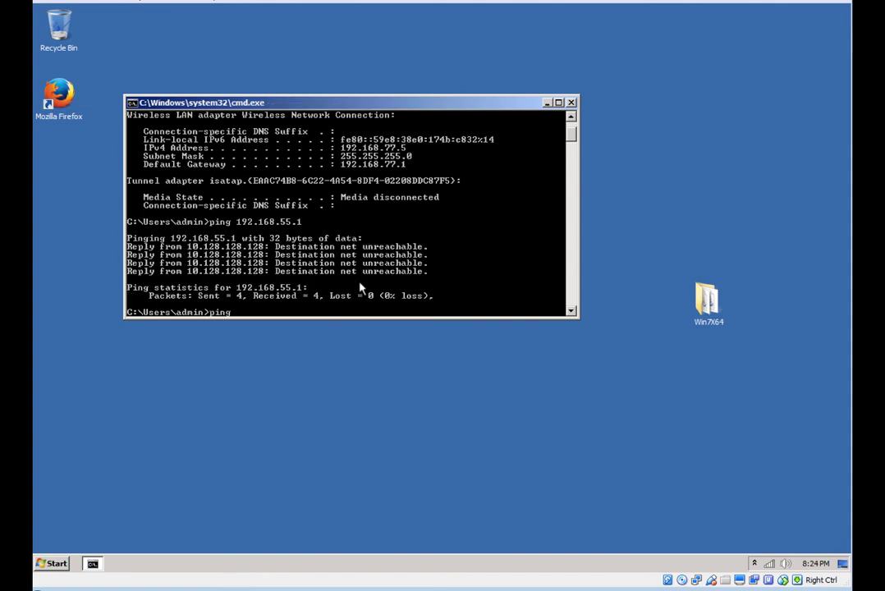
{"action": "type", "text": " 192.168.10"}
{"action": "key", "text": "BackSpace"}
{"action": "type", "text": ".1"}
{"action": "key", "text": "Return"}
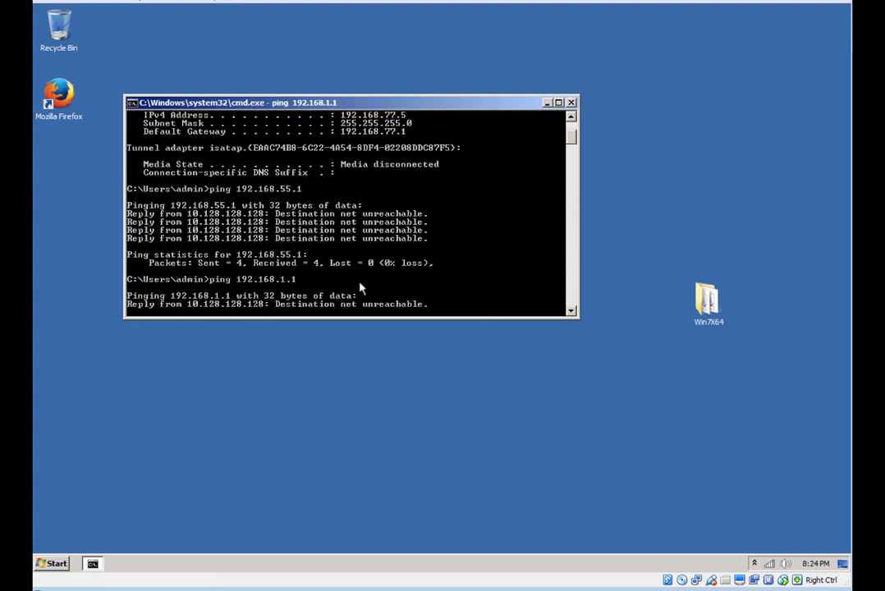
{"action": "key", "text": "ctrl+c"}
{"action": "key", "text": "Up"}
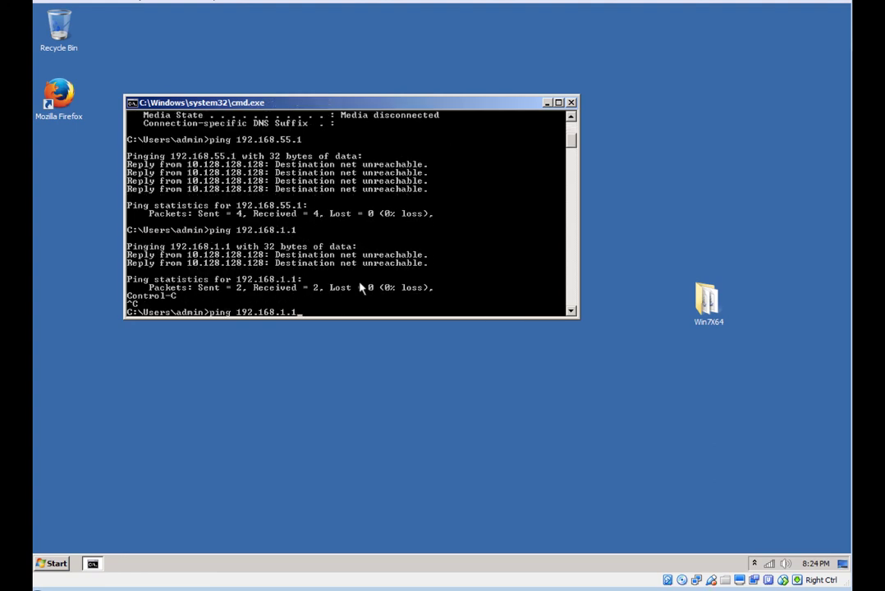
{"action": "key", "text": "BackSpace"}
{"action": "key", "text": "BackSpace"}
{"action": "type", "text": "00.1"}
{"action": "key", "text": "Return"}
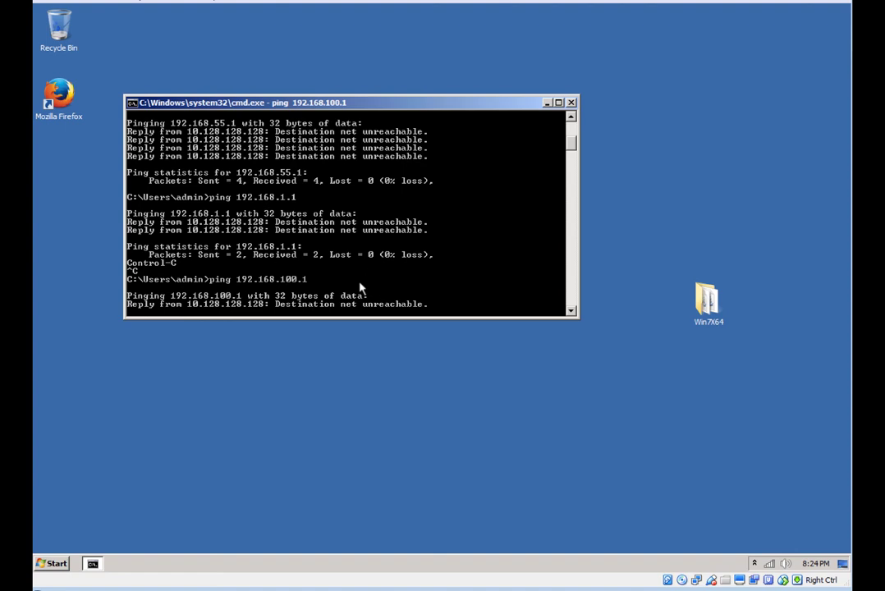
{"action": "key", "text": "ctrl+c"}
Ping 8.8.8.8 and confirm it answers 4/4
{"action": "type", "text": "ping 8"}
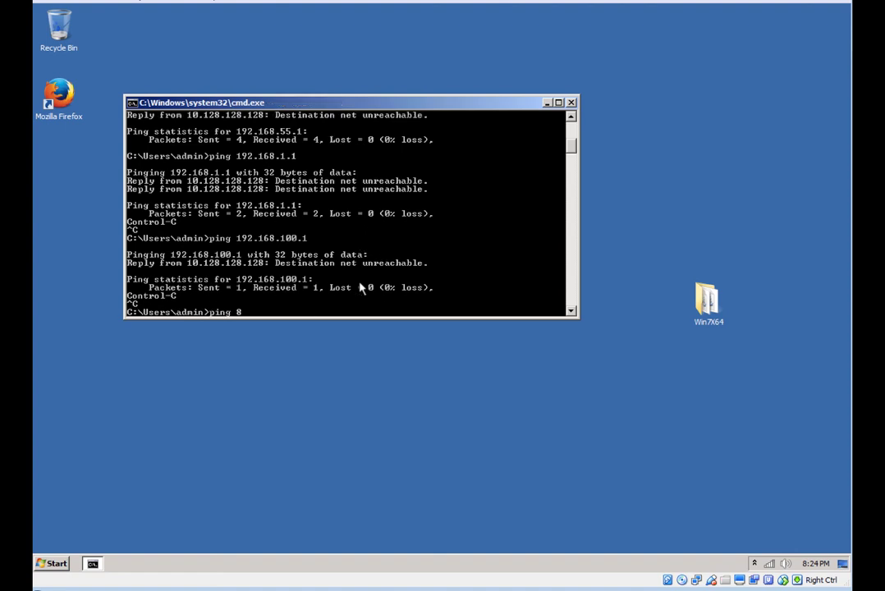
{"action": "type", "text": ".8.8.8"}
{"action": "key", "text": "Return"}
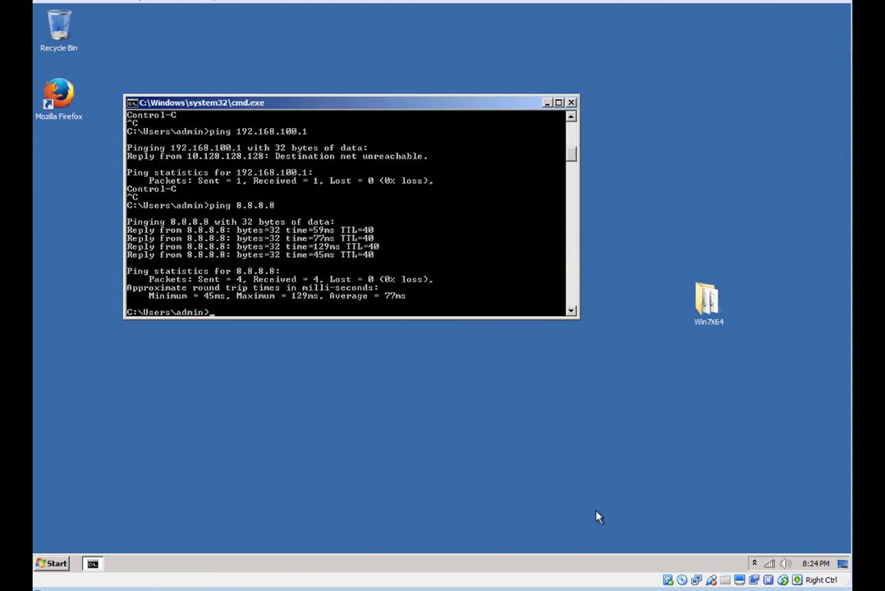
{"action": "mouse_move", "coordinate": [420, 587]}
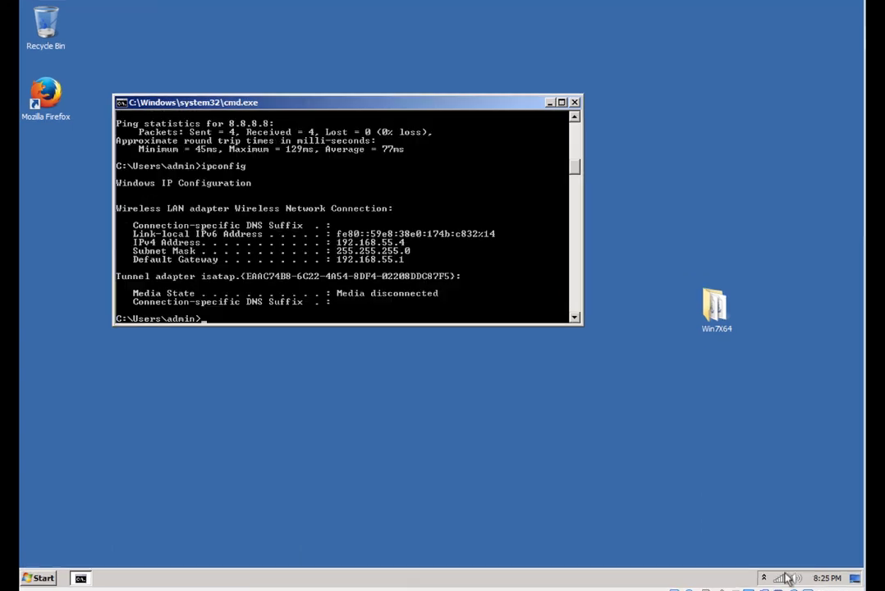
{"action": "left_click", "coordinate": [778, 578]}
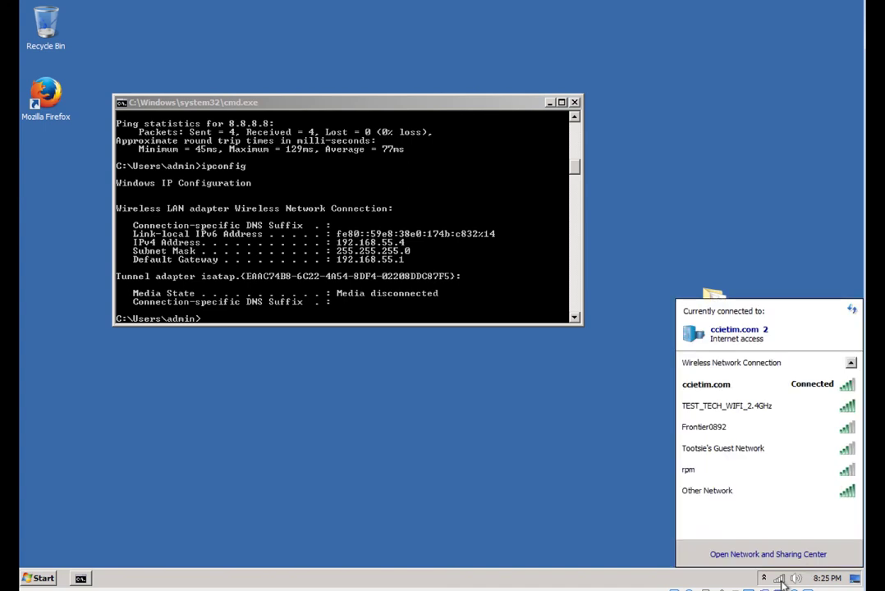
{"action": "mouse_move", "coordinate": [738, 392]}
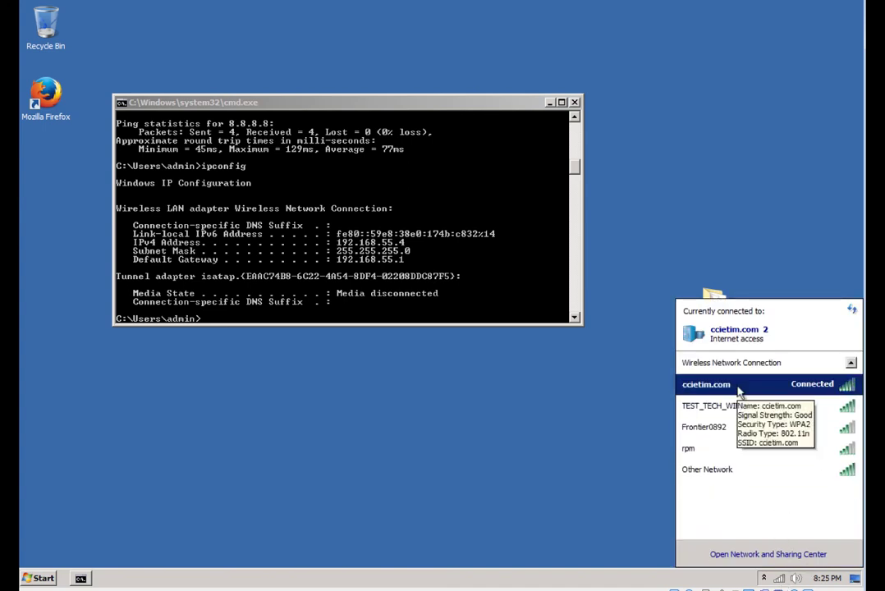
{"action": "left_click", "coordinate": [487, 286]}
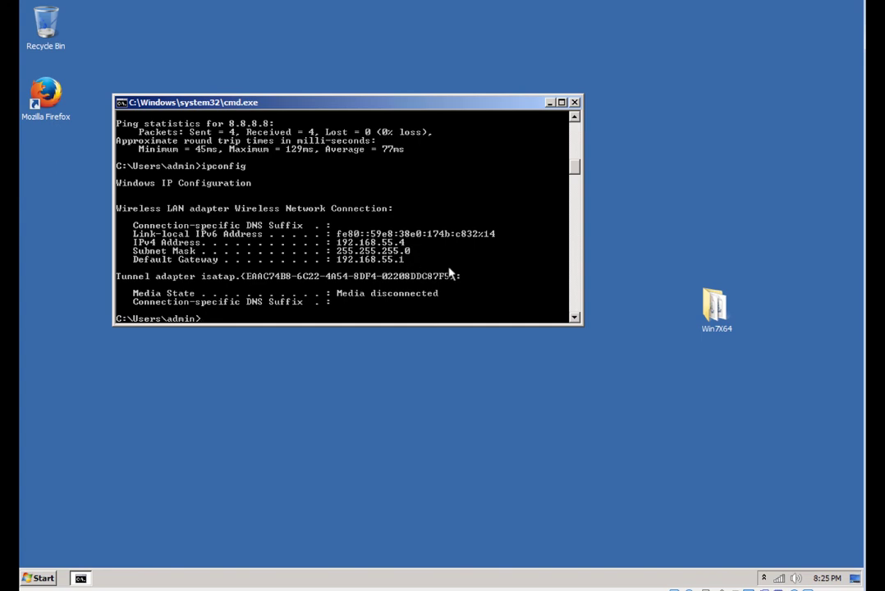
Ping 192.168.100.1 (4/4 replies) and 192.168.1.1, then start a ping to 8.8.8.8
{"action": "type", "text": "ping 192.168.100.1"}
{"action": "key", "text": "Return"}
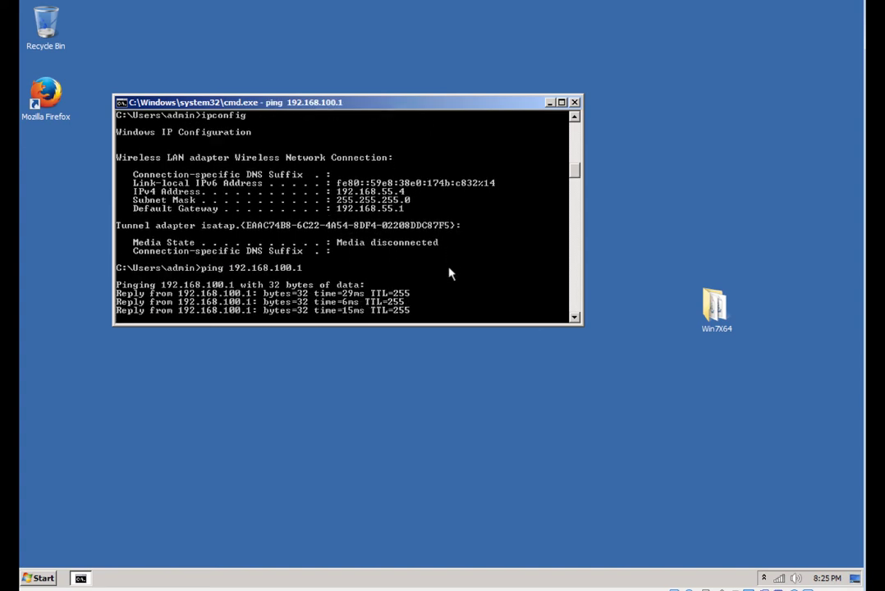
{"action": "key", "text": "Up"}
{"action": "key", "text": "BackSpace"}
{"action": "key", "text": "BackSpace"}
{"action": "key", "text": "BackSpace"}
{"action": "key", "text": "BackSpace"}
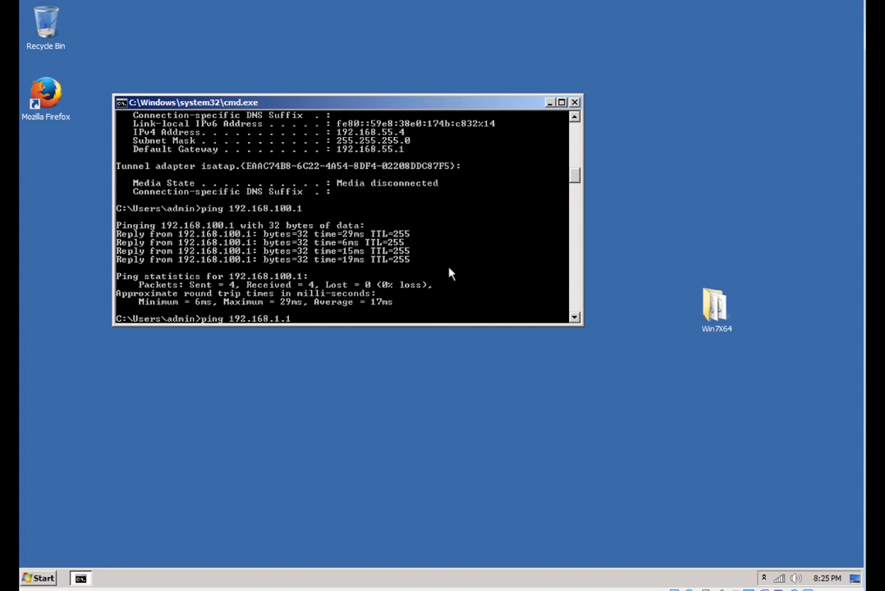
{"action": "key", "text": "Return"}
{"action": "key", "text": "ctrl+c"}
{"action": "type", "text": "pi"}
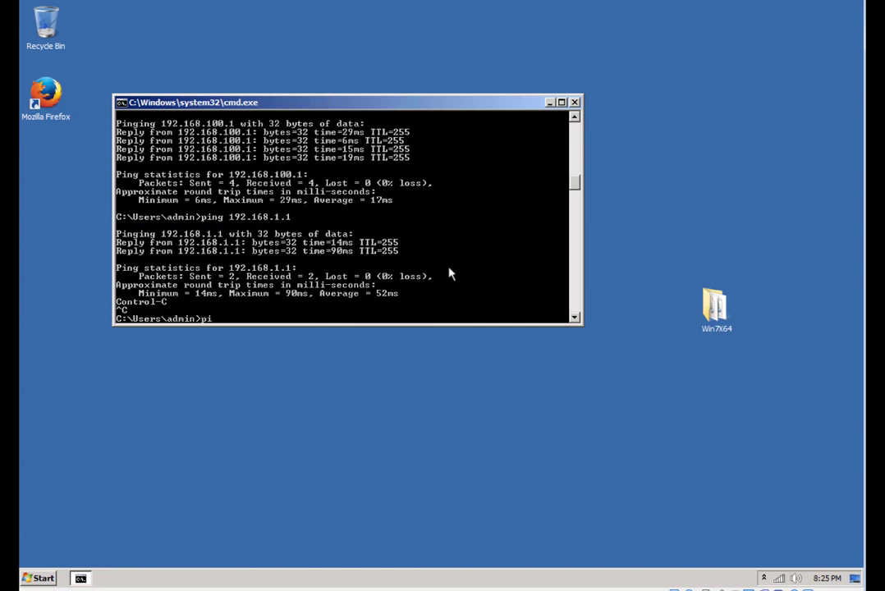
{"action": "type", "text": "ng 8.8.8.8"}
{"action": "key", "text": "Return"}
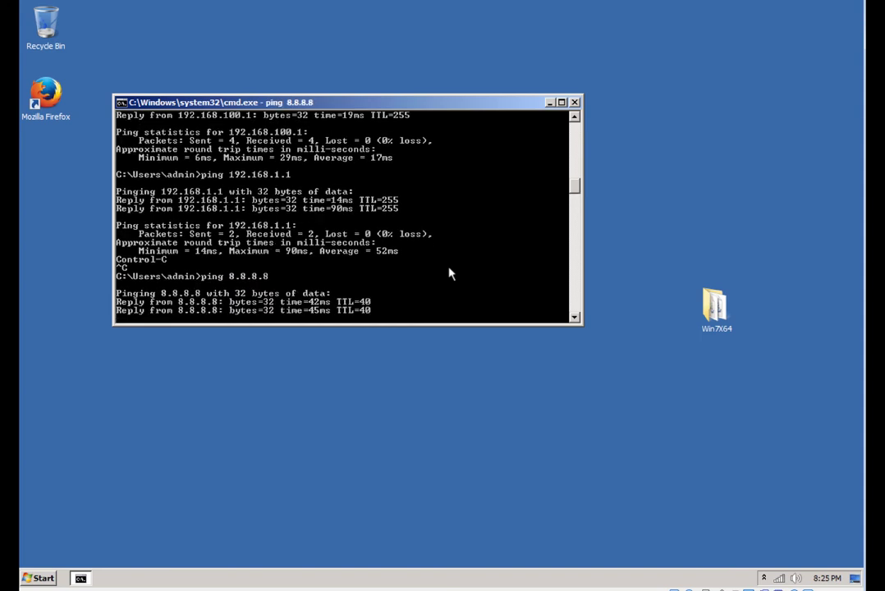